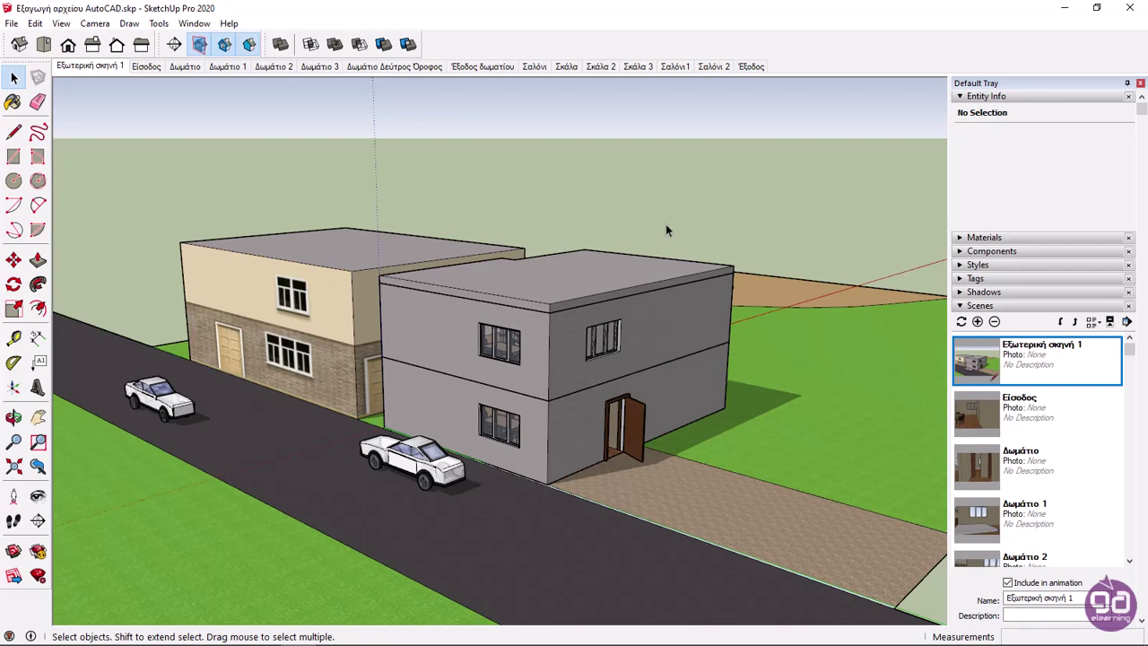
Select the house, invert the selection, and hide the road, cars, other building and terrain
click(647, 287)
right_click(647, 287)
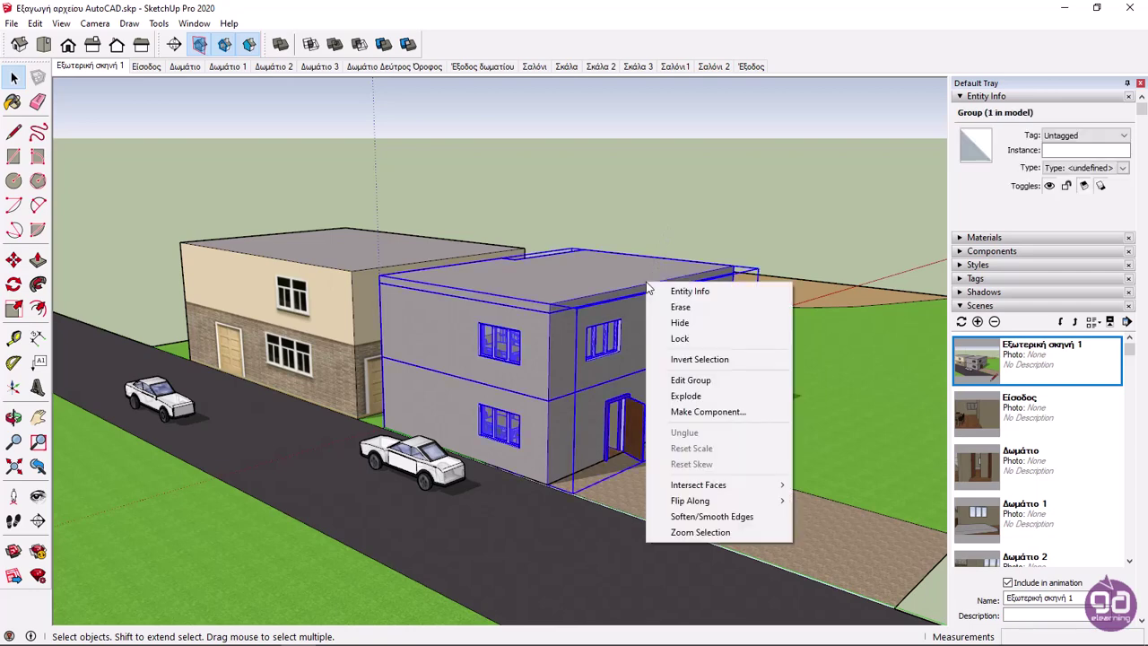
click(738, 363)
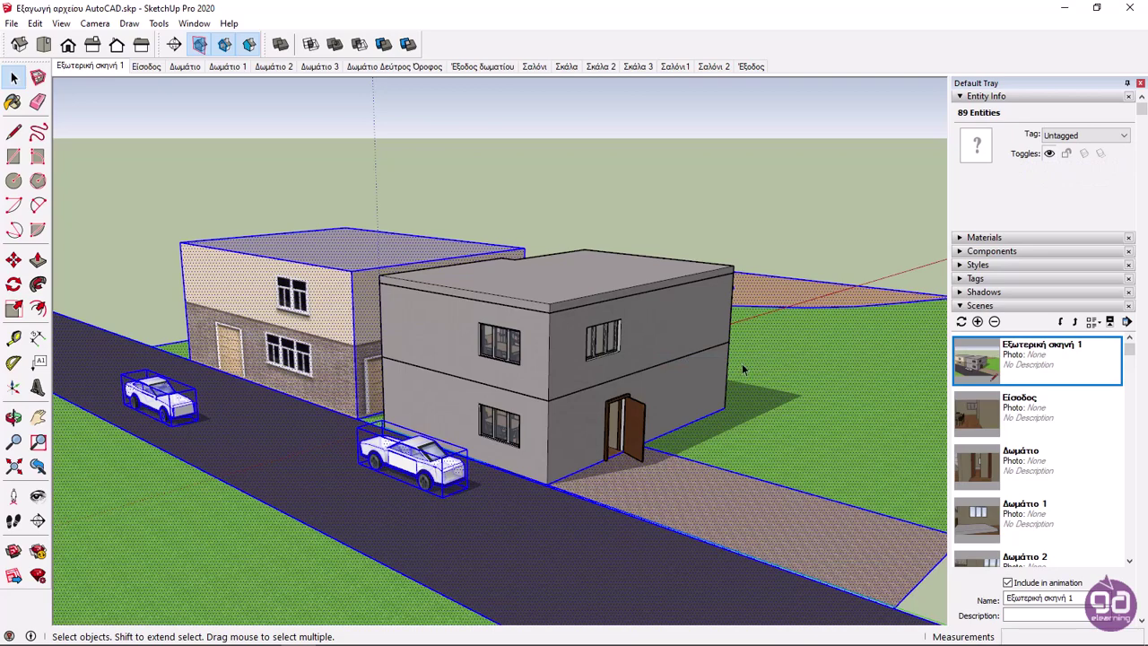
right_click(742, 363)
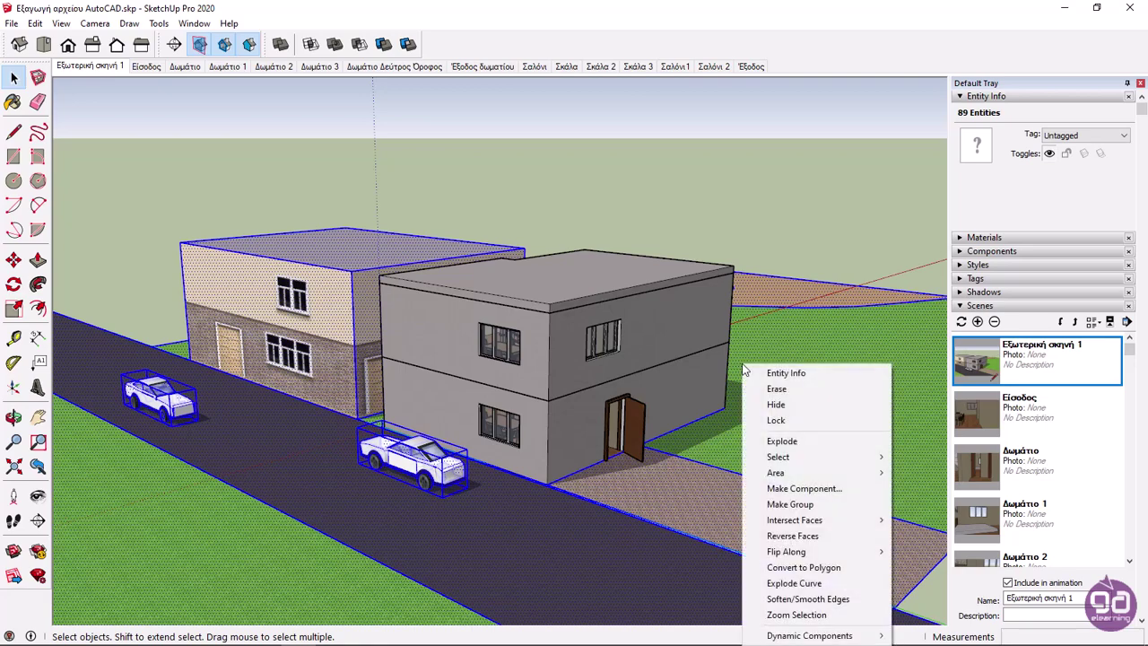
click(776, 405)
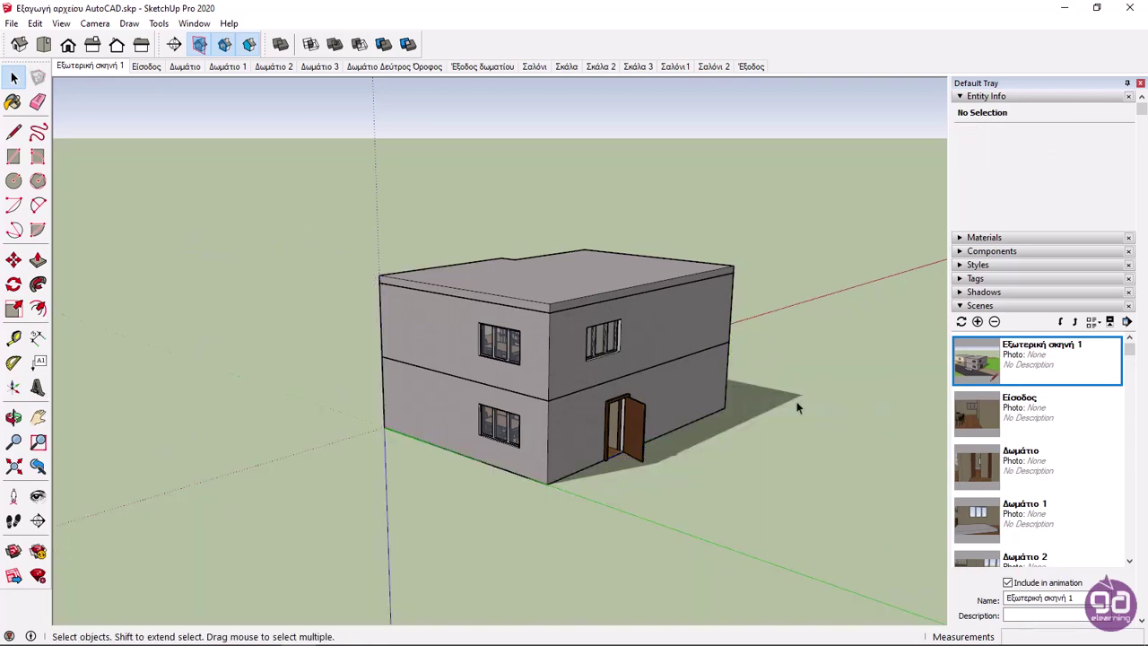
Place section plane Section 7 on the house's side face and move it inward to expose the interior
double_click(675, 334)
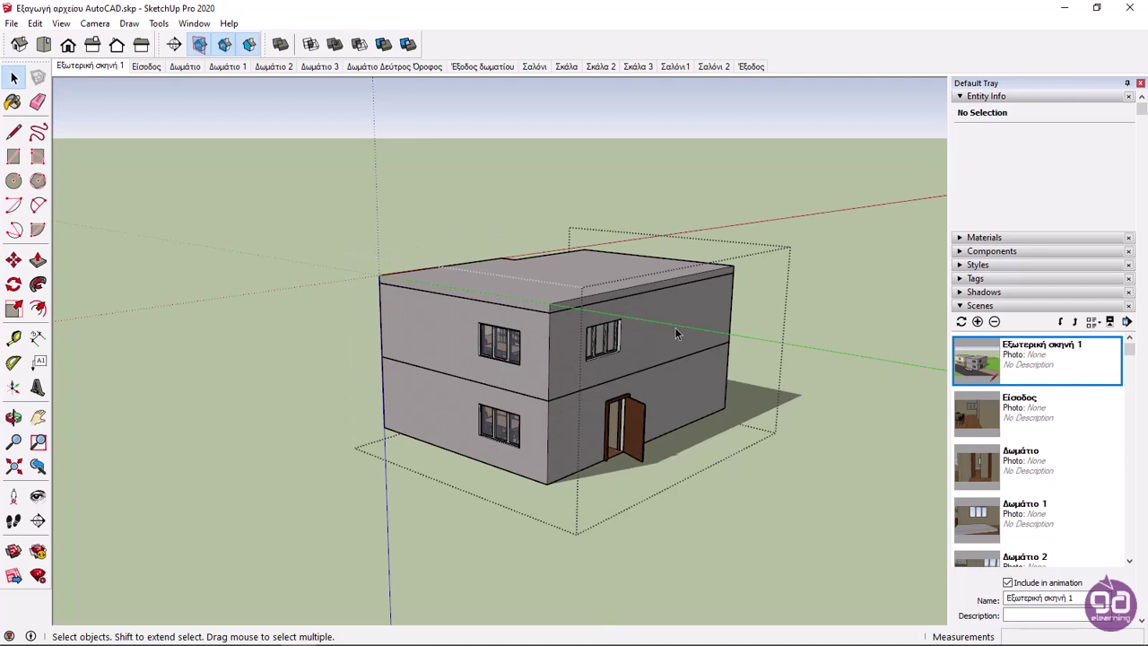
click(174, 44)
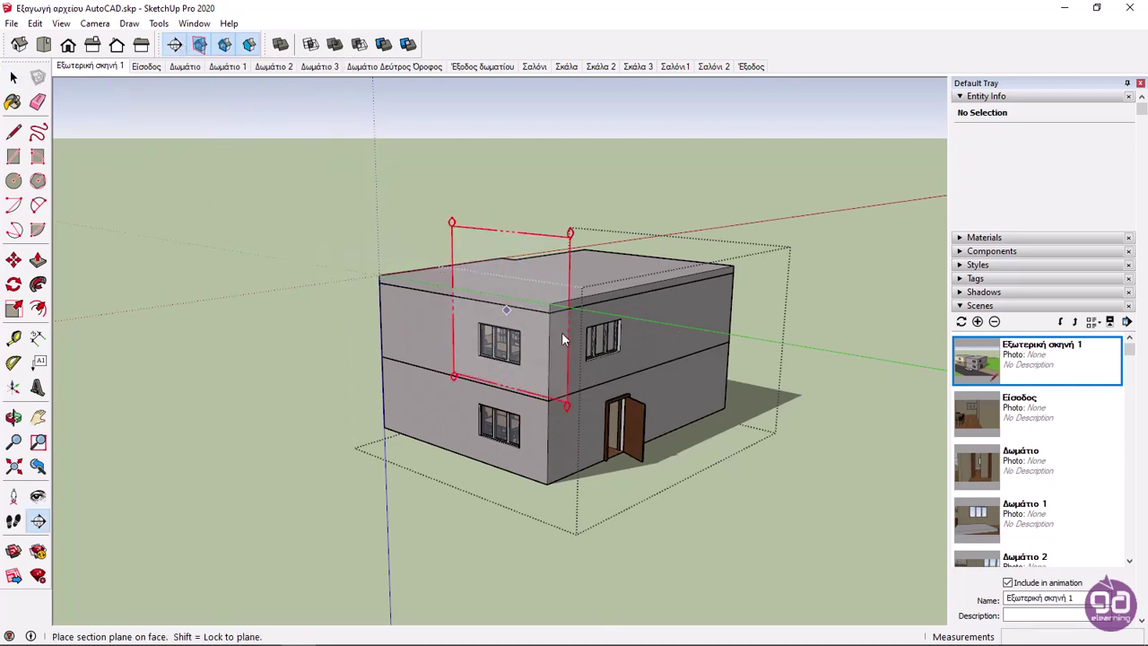
click(670, 337)
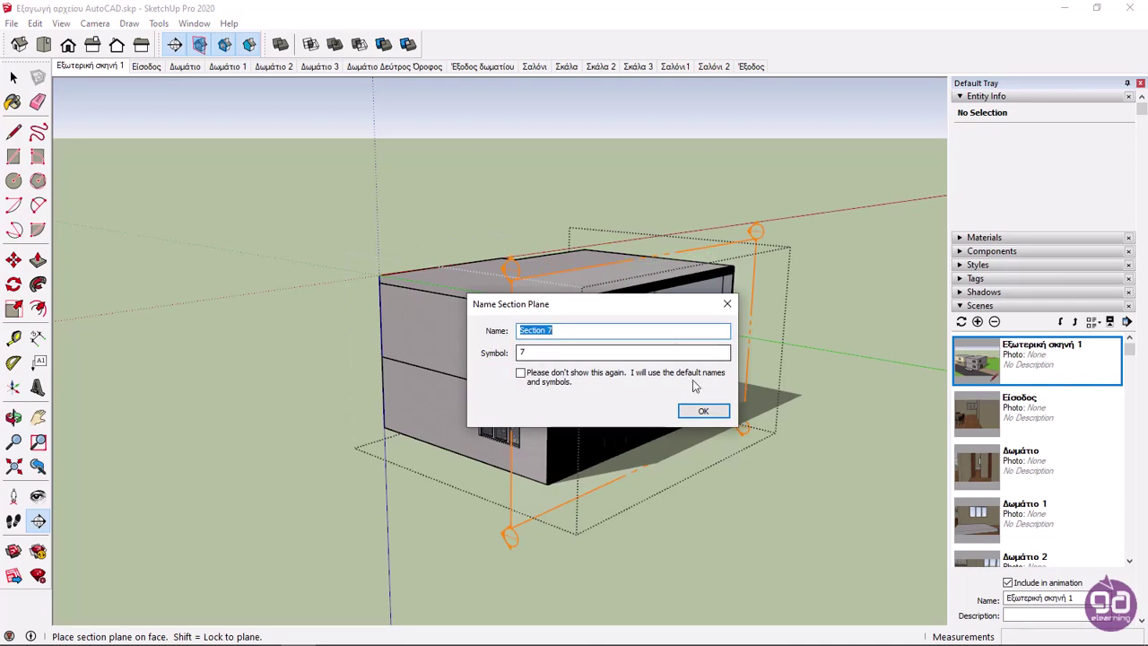
click(703, 410)
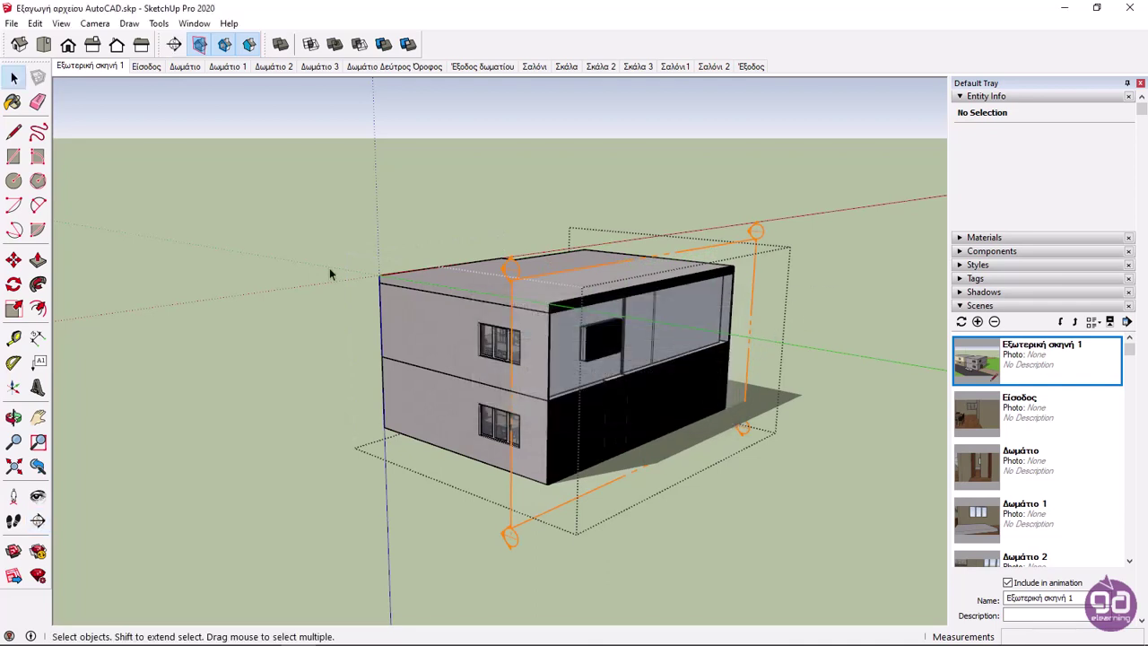
click(14, 260)
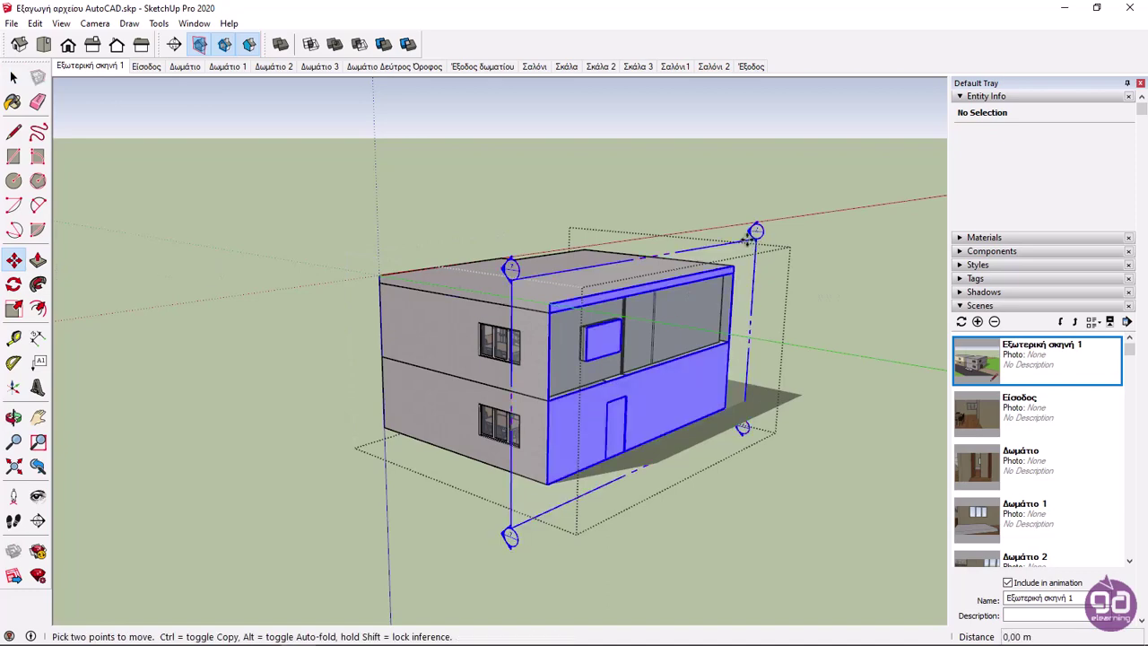
drag(756, 235, 643, 234)
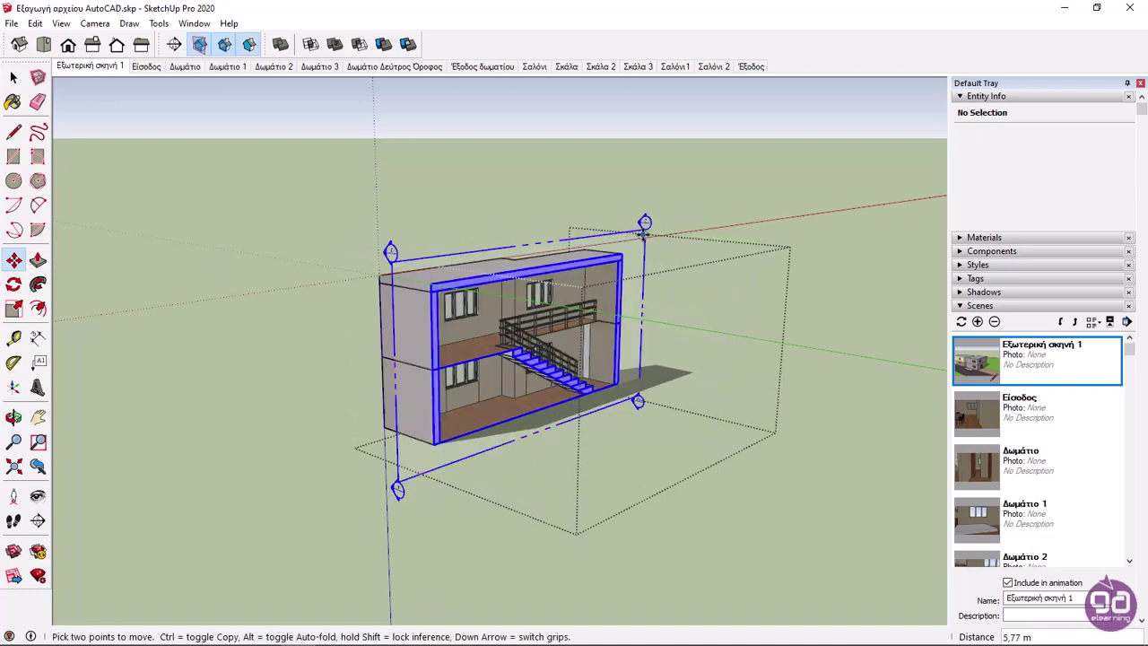
Set the camera to Parallel Projection and the Back view
key(space)
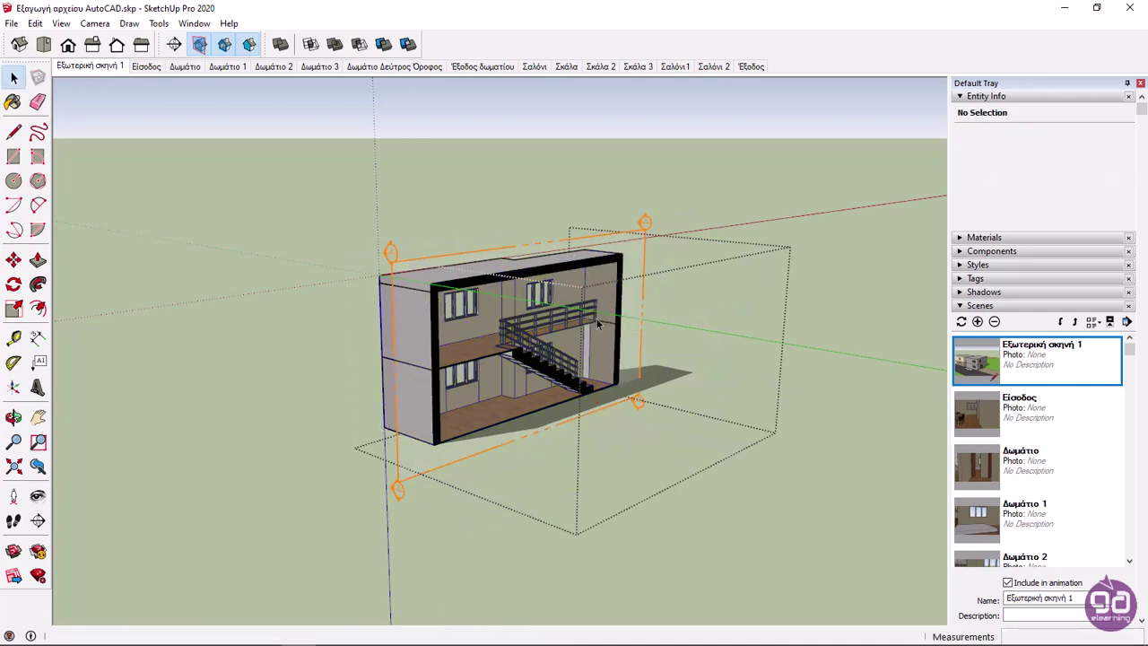
click(94, 23)
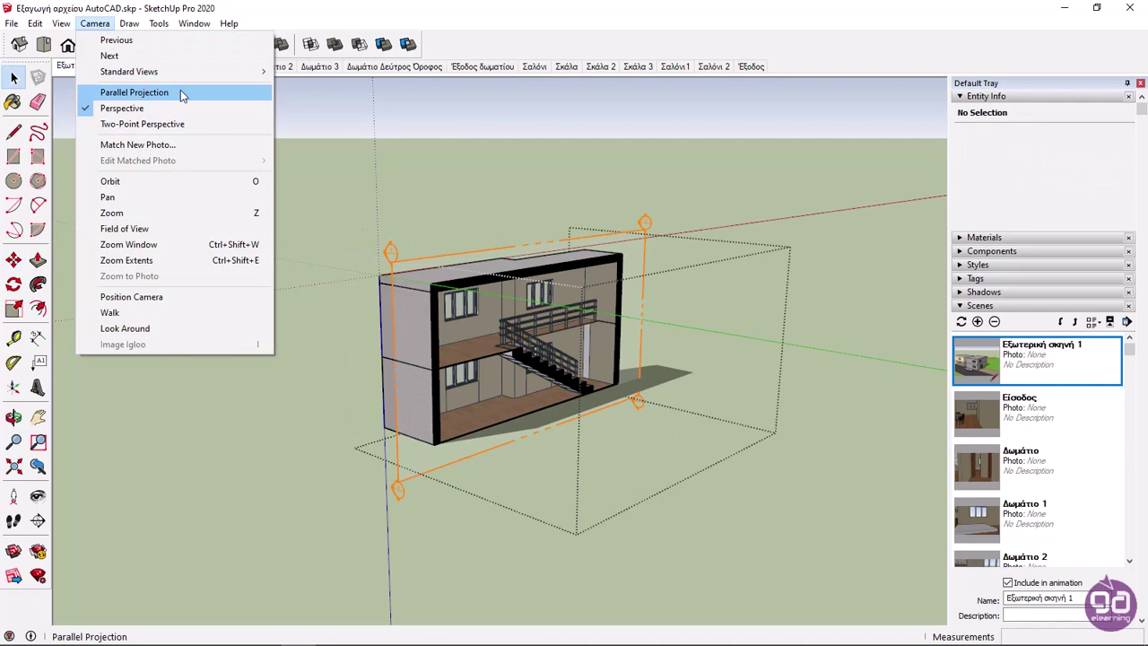
click(135, 92)
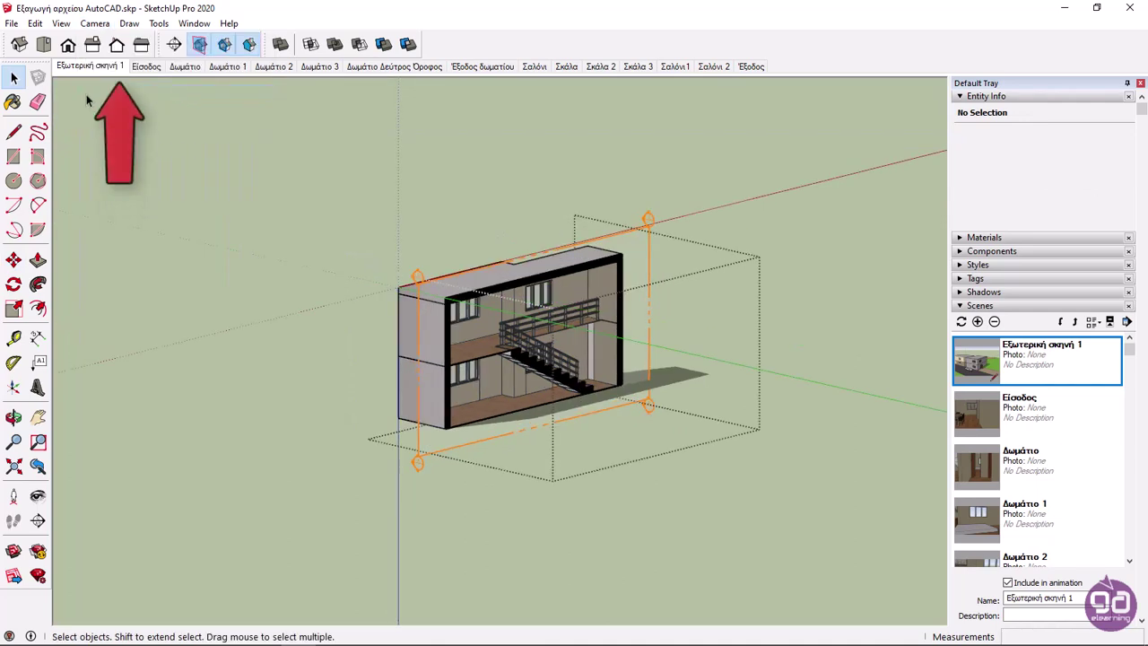
click(121, 49)
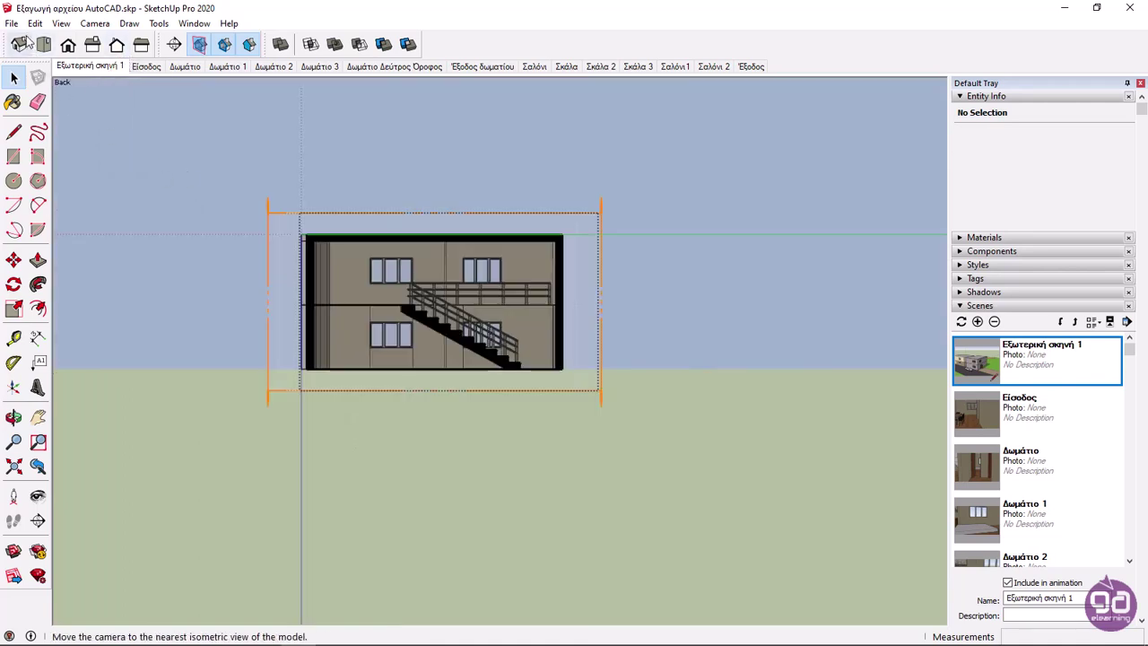
Start a File > Export > 2D Graphic export
click(11, 23)
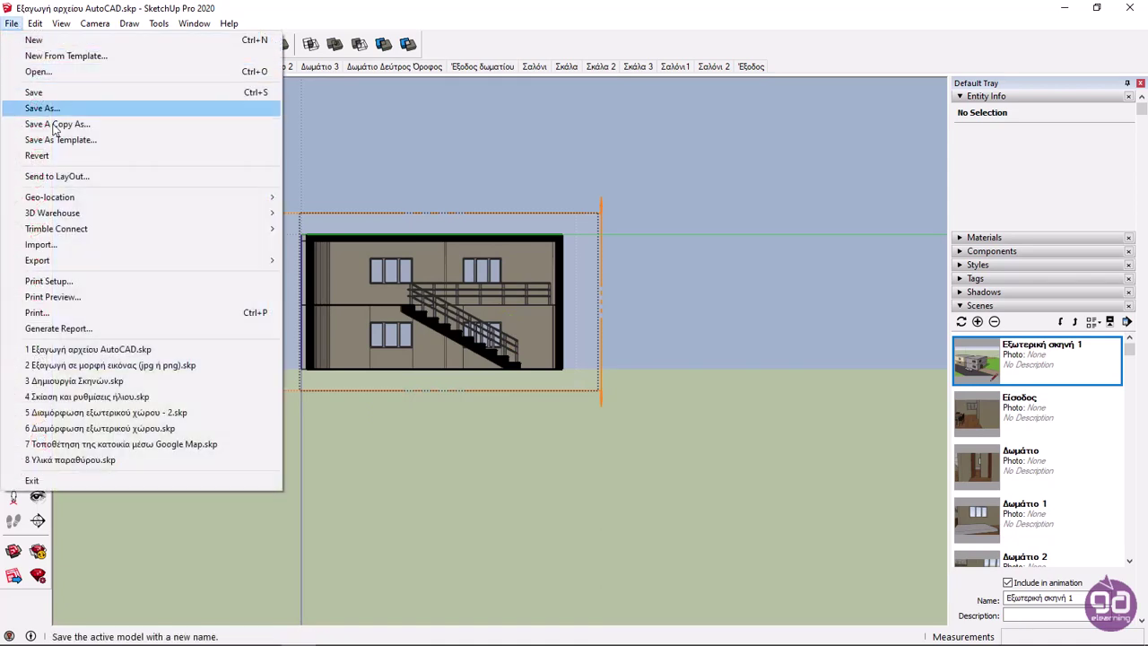
mouse_move(150, 260)
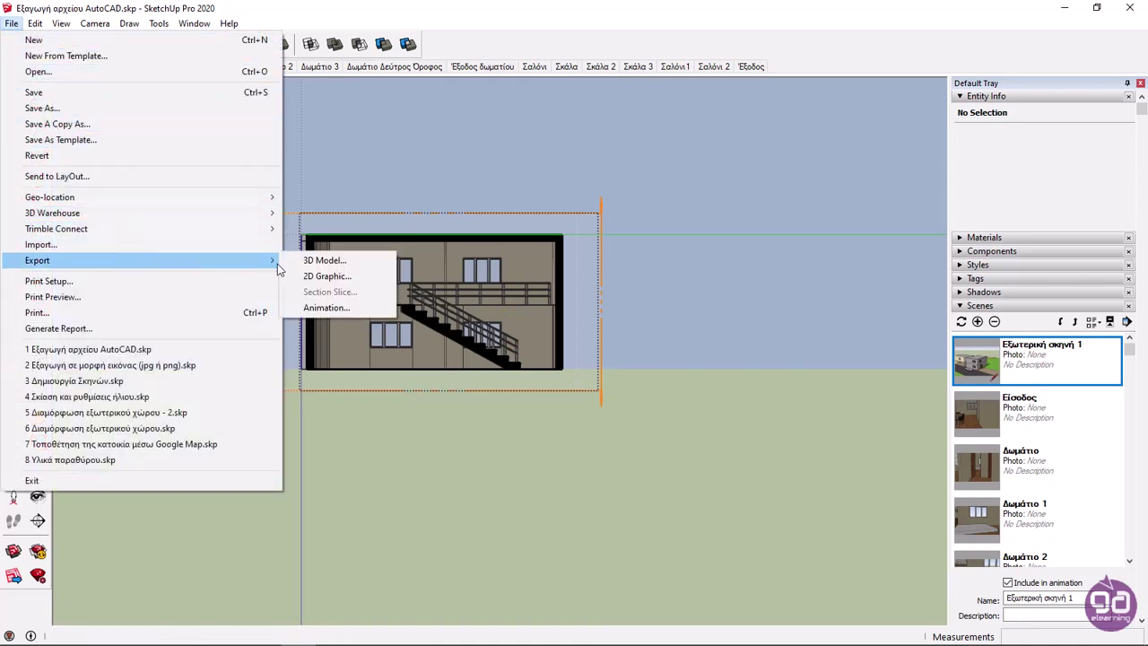
click(350, 277)
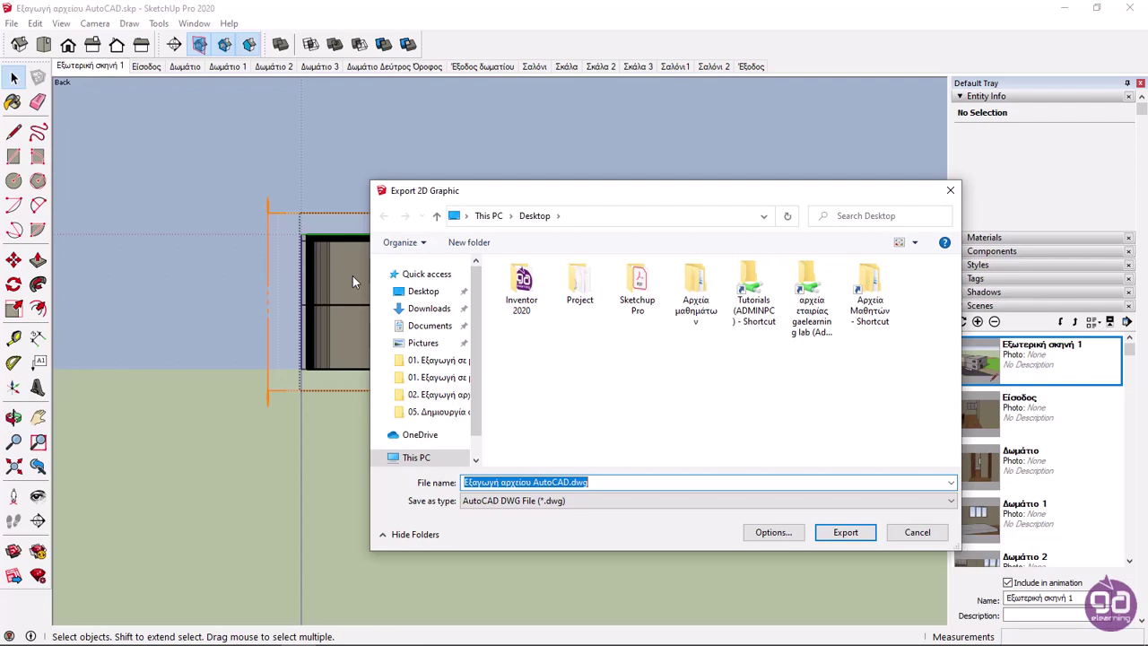
Target the Desktop with file name 'Section1' and AutoCAD DWG File (*.dwg) format
click(412, 292)
click(572, 482)
key(ctrl+a)
text(Section1)
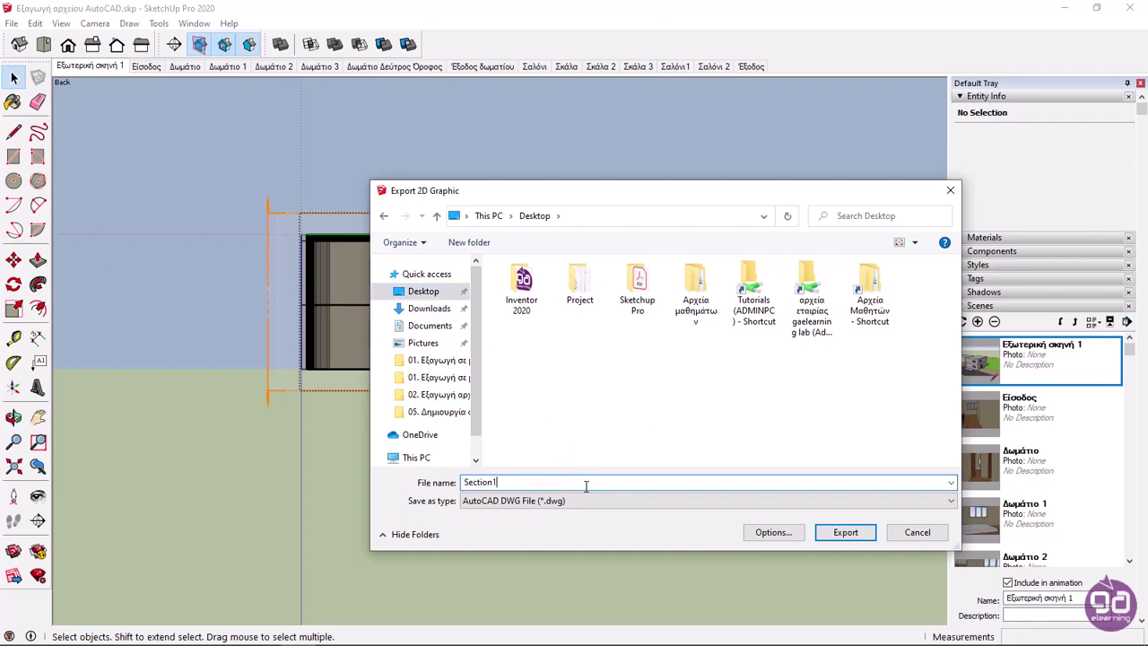
click(590, 500)
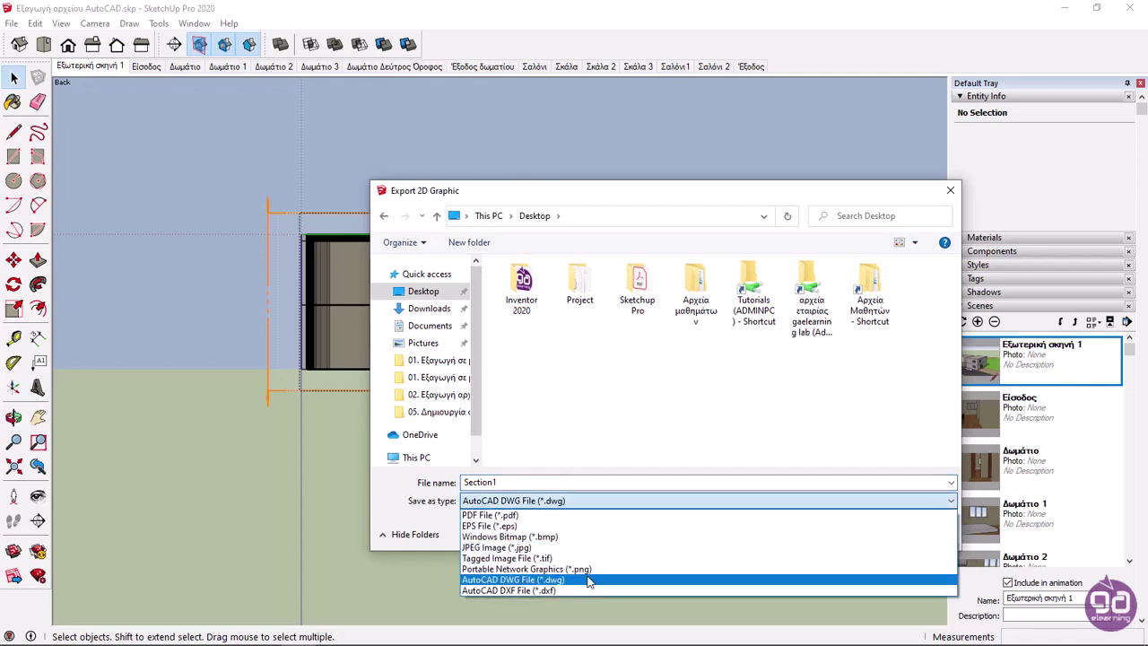
click(590, 580)
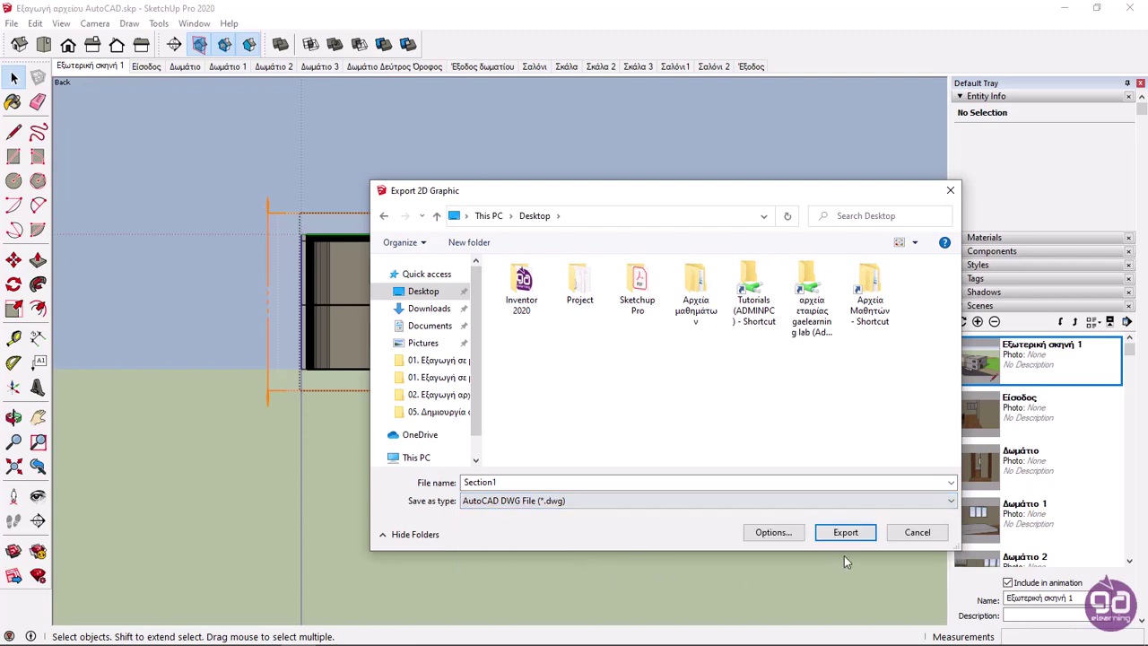
Set the DWG export options to AutoCAD 2013 and export Section1
click(777, 535)
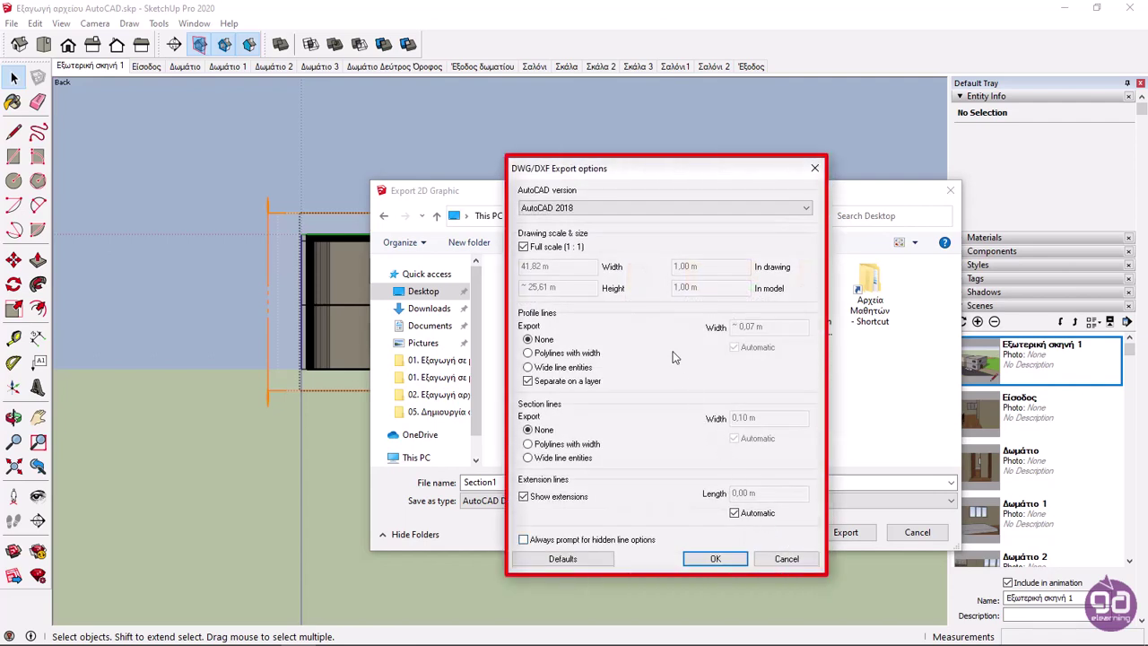
click(637, 208)
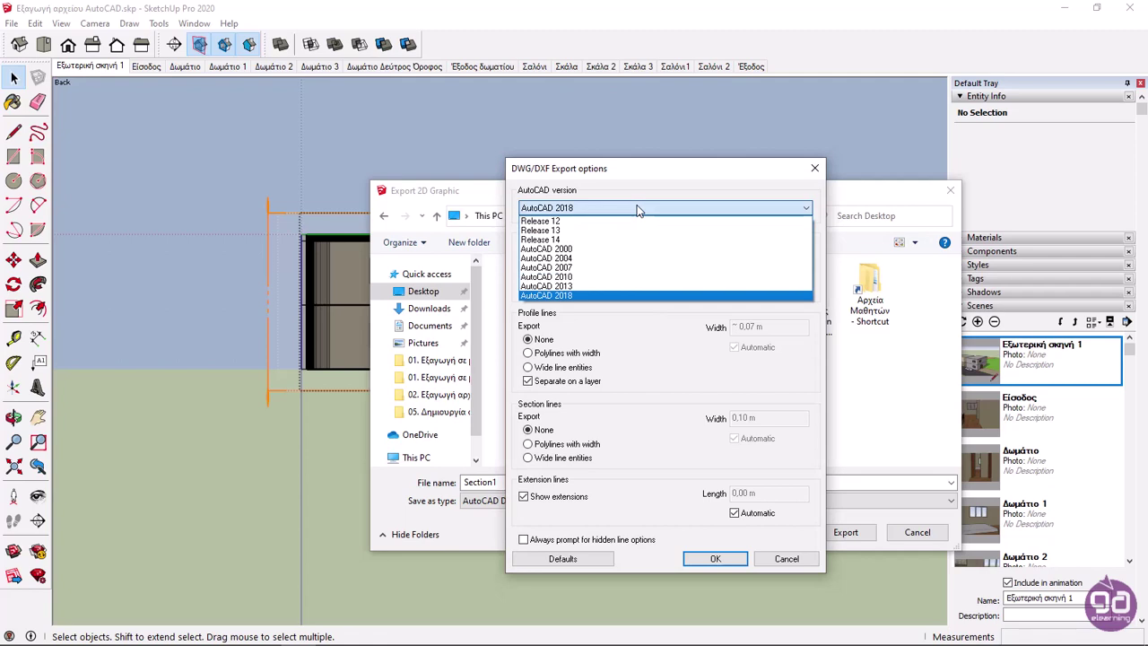
click(640, 287)
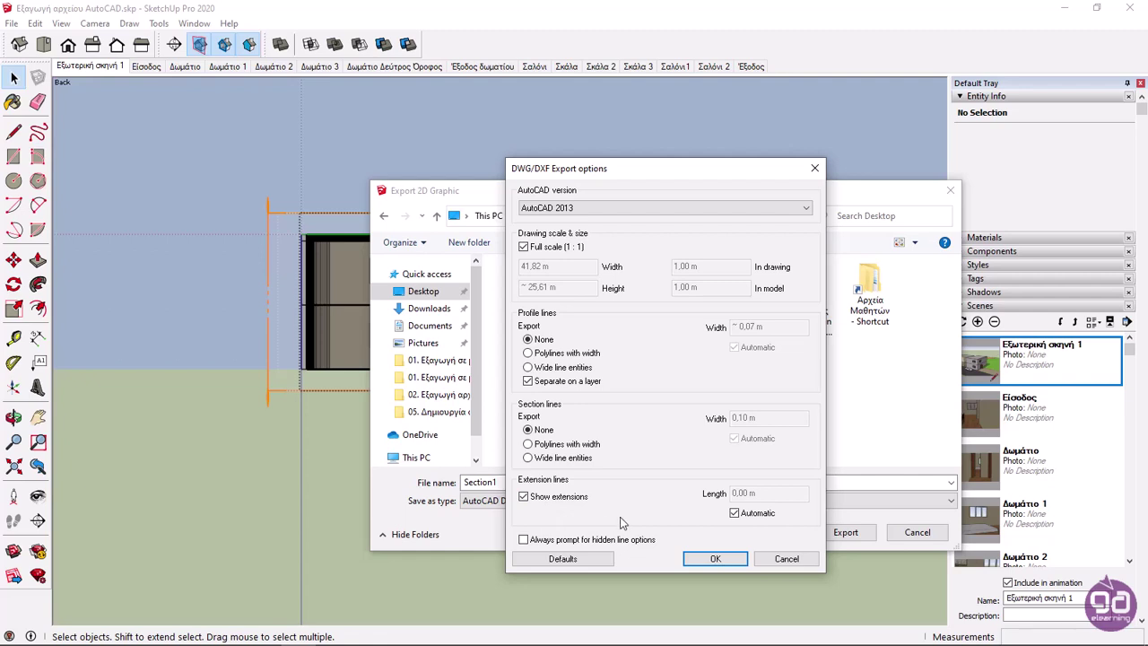
click(714, 556)
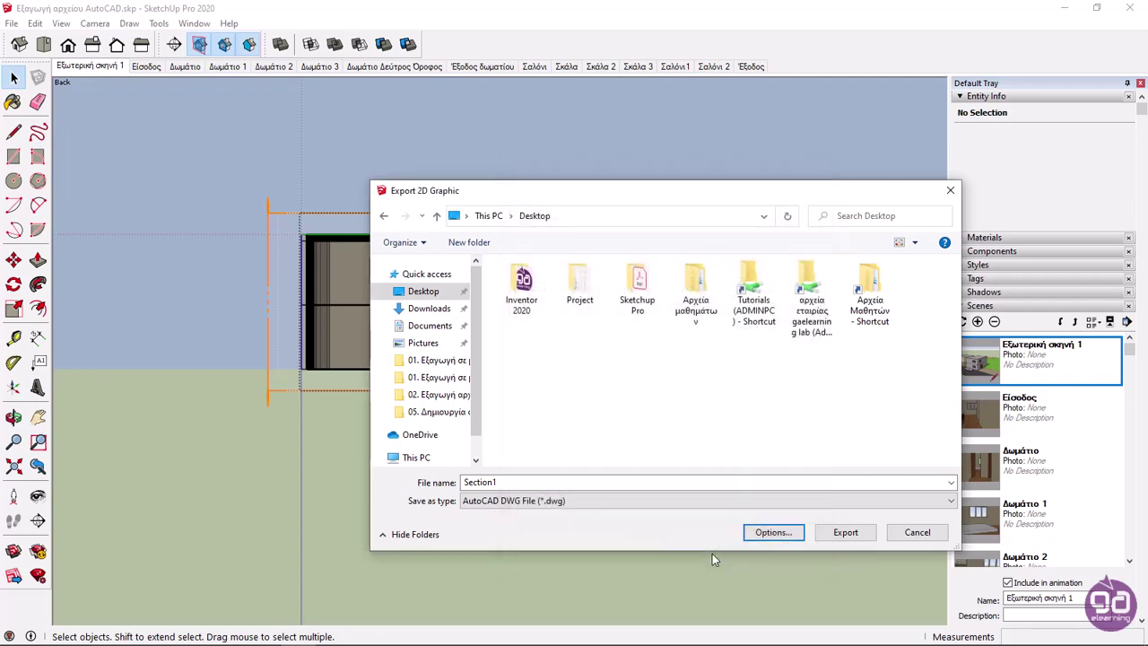
click(845, 533)
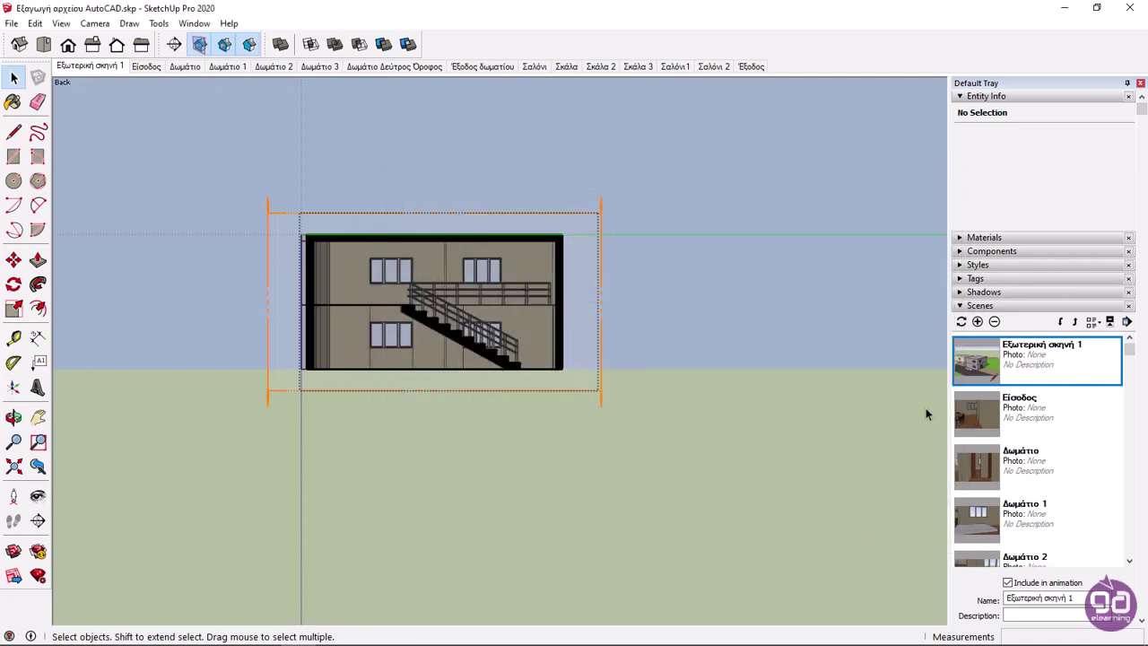
Open Section1.dwg in AutoCAD, centre the section, and review its layer list, keeping layer 0
click(1064, 9)
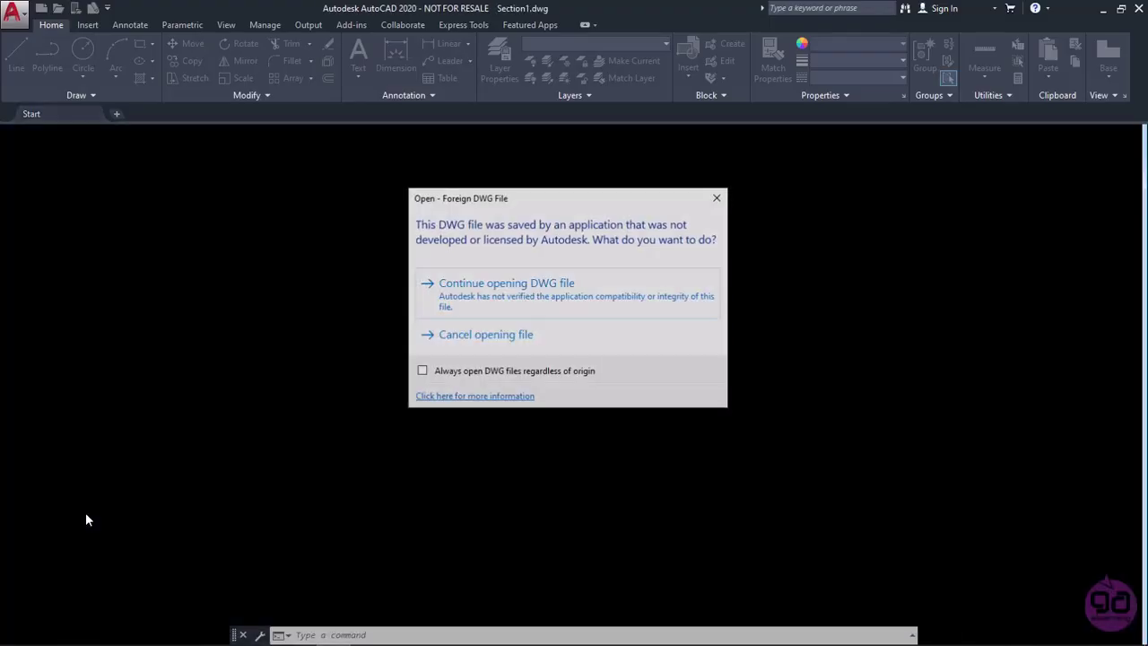
click(578, 299)
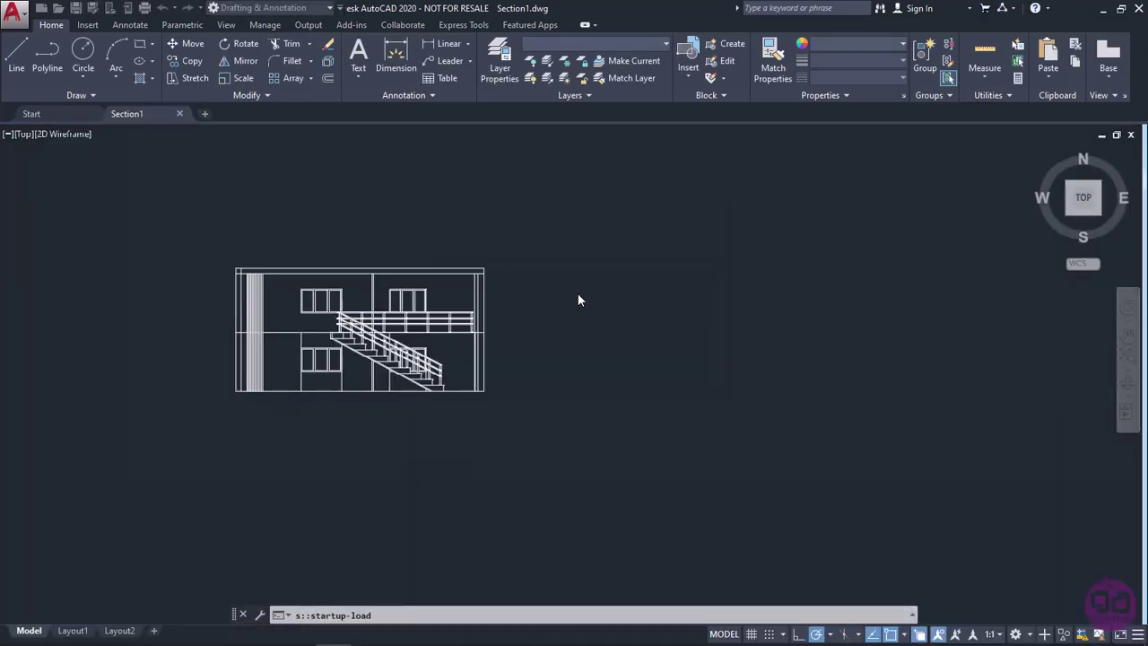
scroll(308, 313, up, 4)
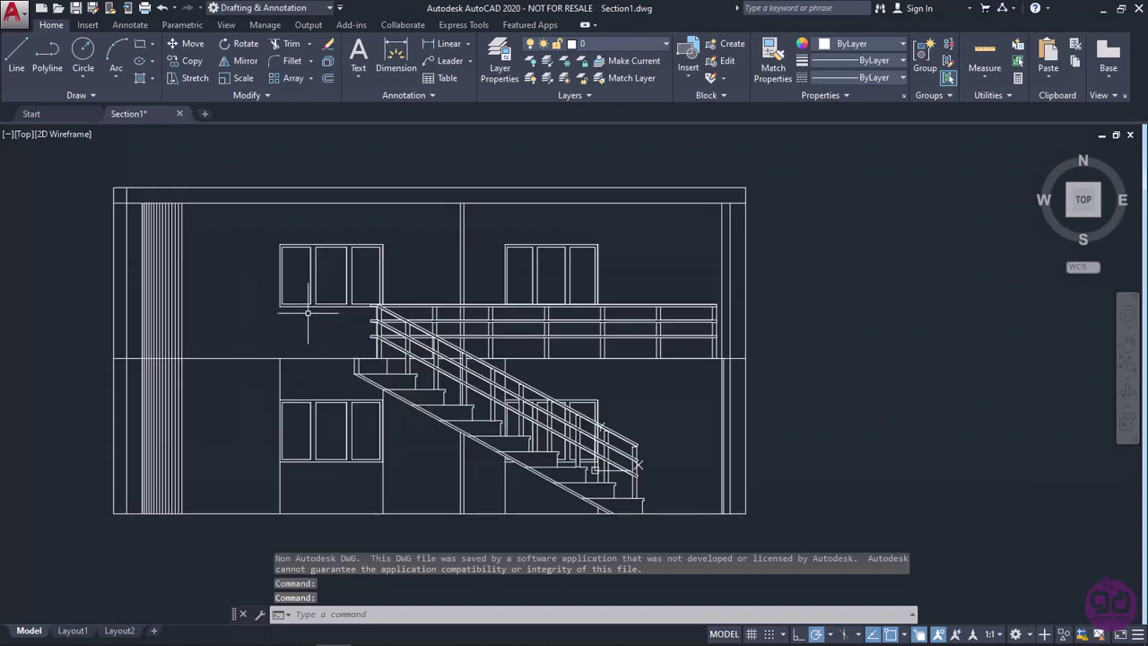
middle_drag(308, 313, 441, 298)
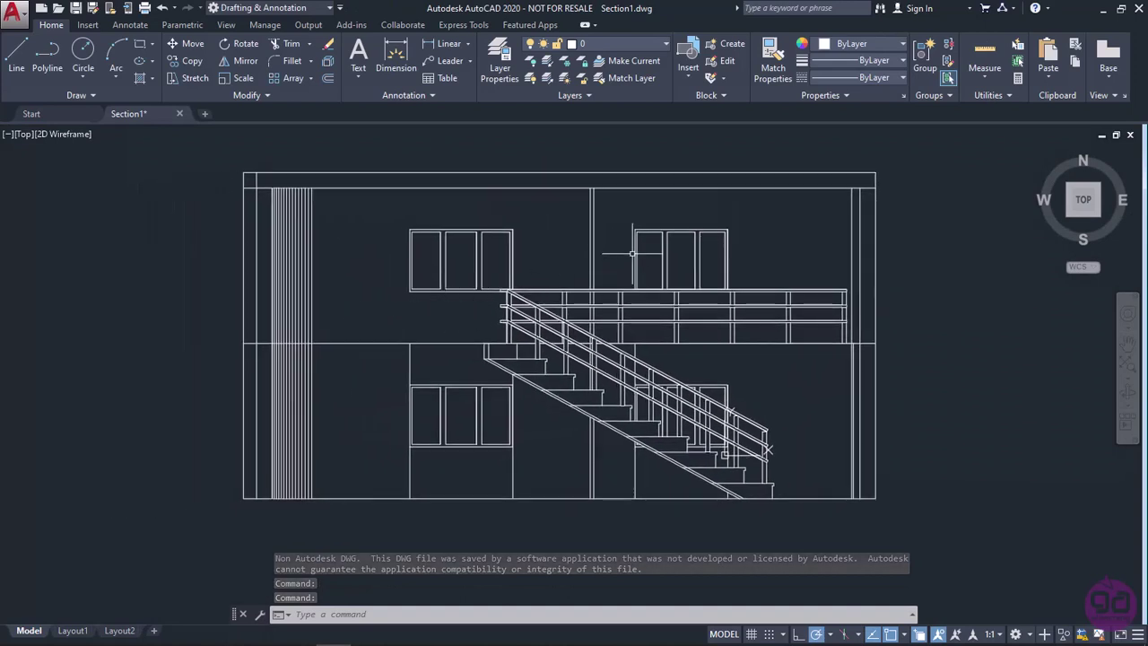
click(638, 45)
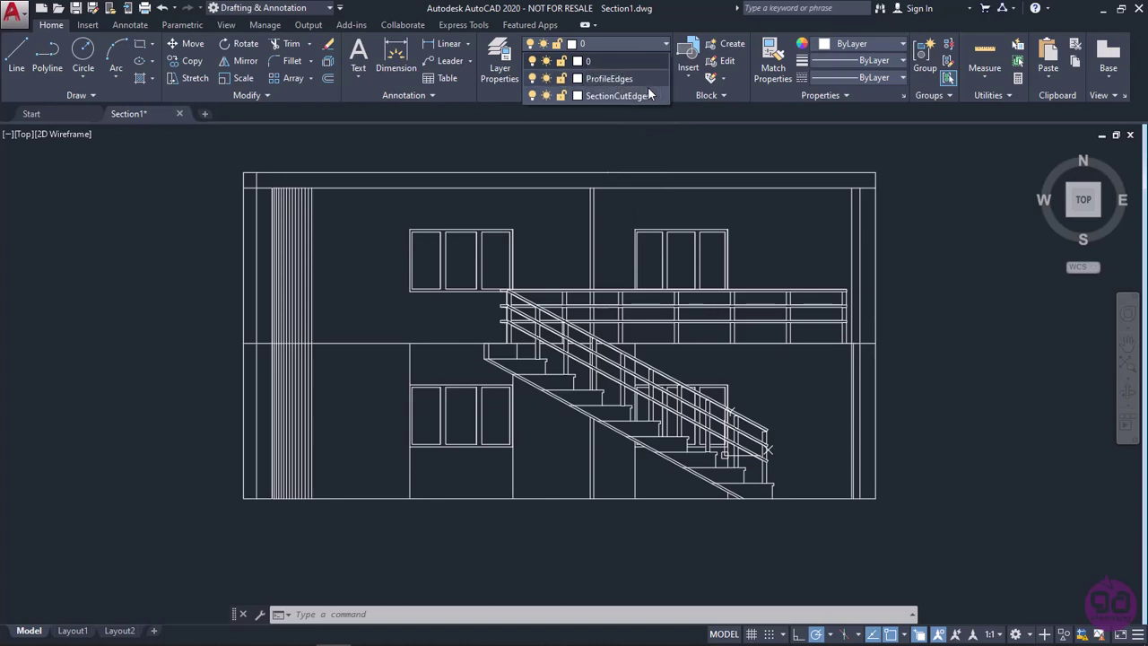
click(650, 45)
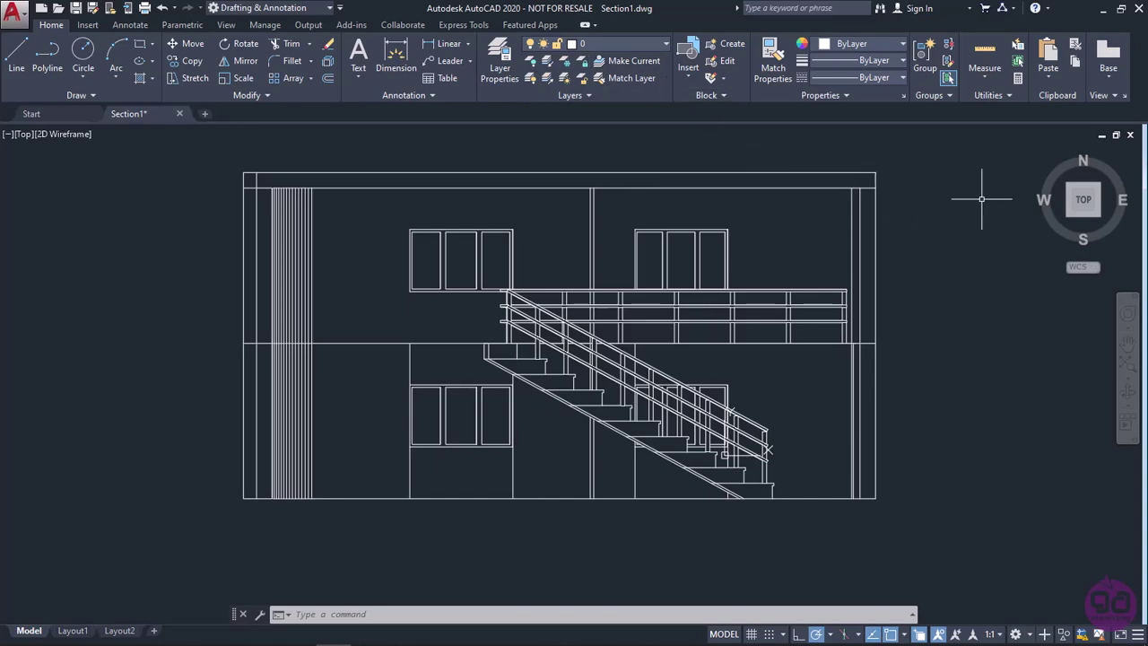
Back in SketchUp, delete the section plane so the whole house shows
click(1099, 8)
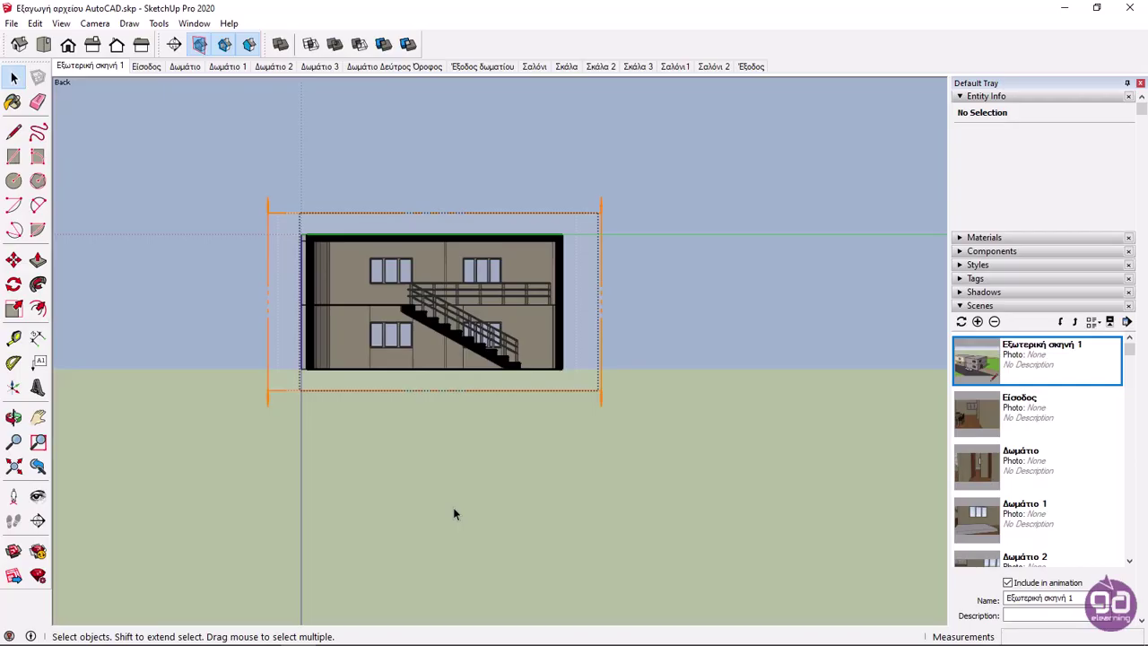
scroll(305, 281, up, 2)
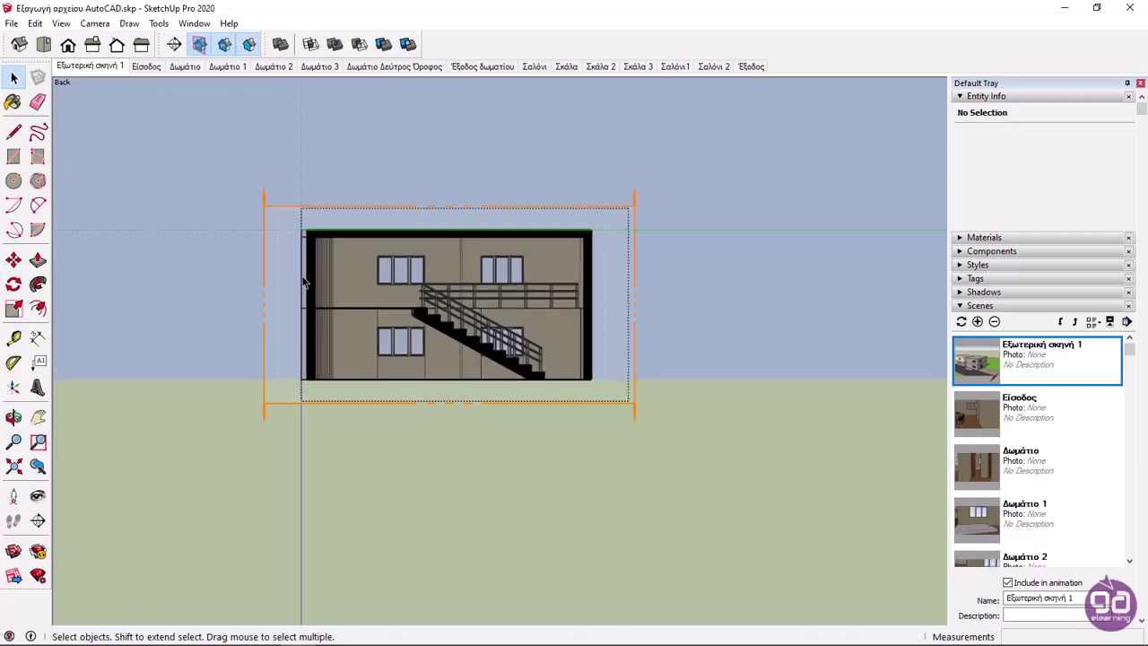
click(261, 256)
key(Delete)
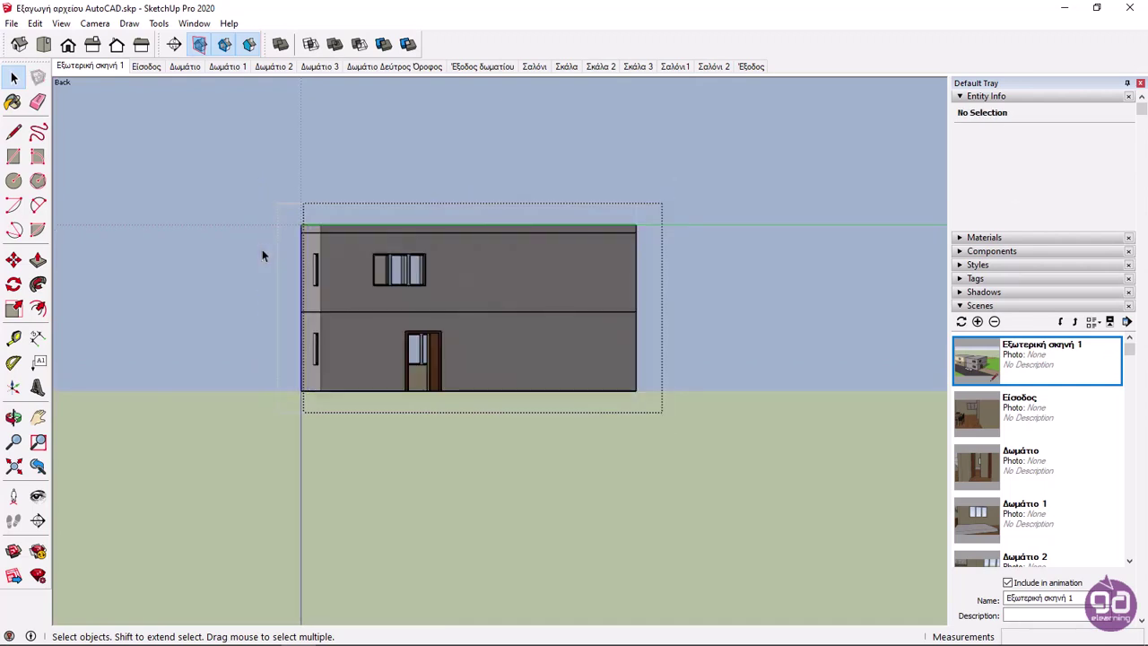
middle_drag(258, 239, 183, 172)
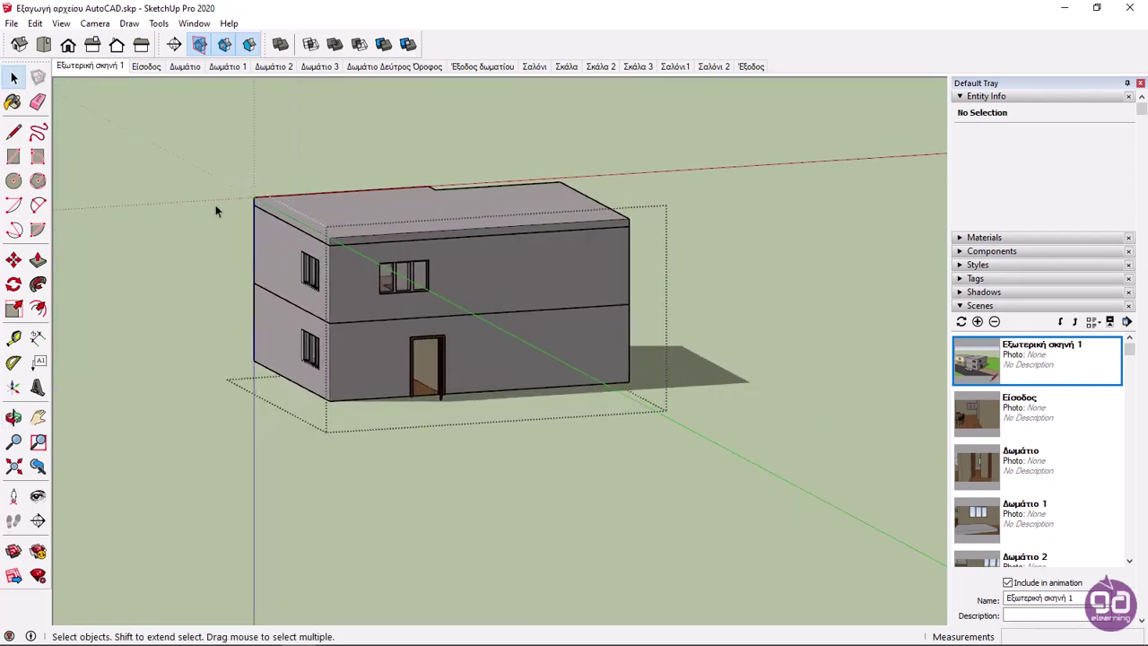
Switch the camera to Perspective and orbit to a higher view
click(94, 24)
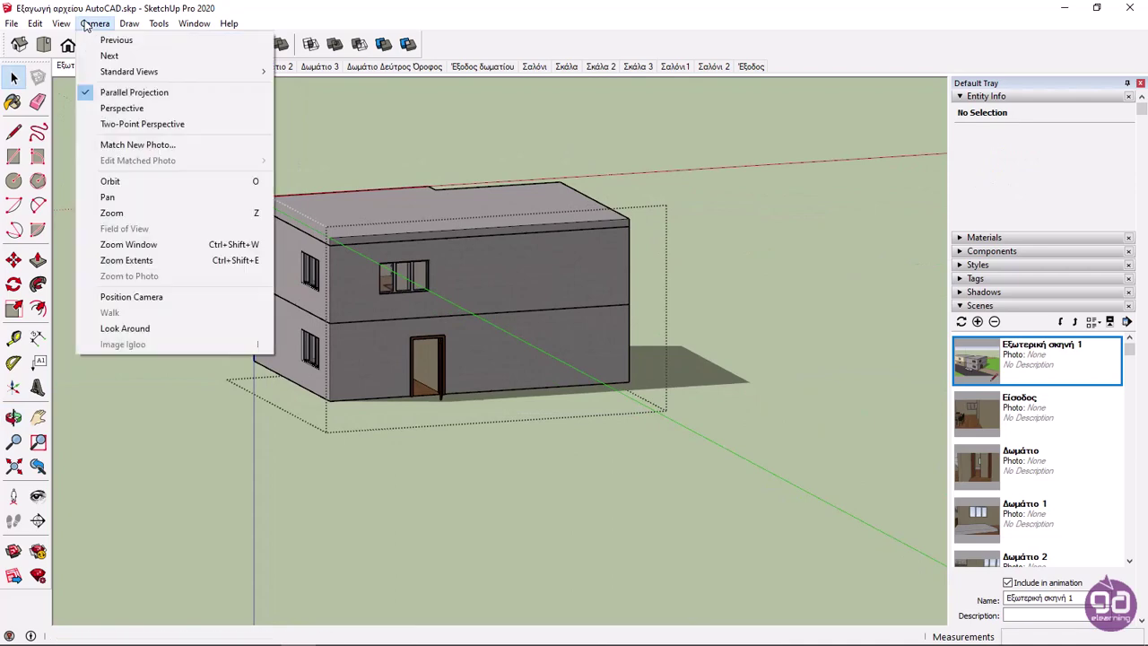
click(161, 108)
middle_drag(207, 170, 271, 233)
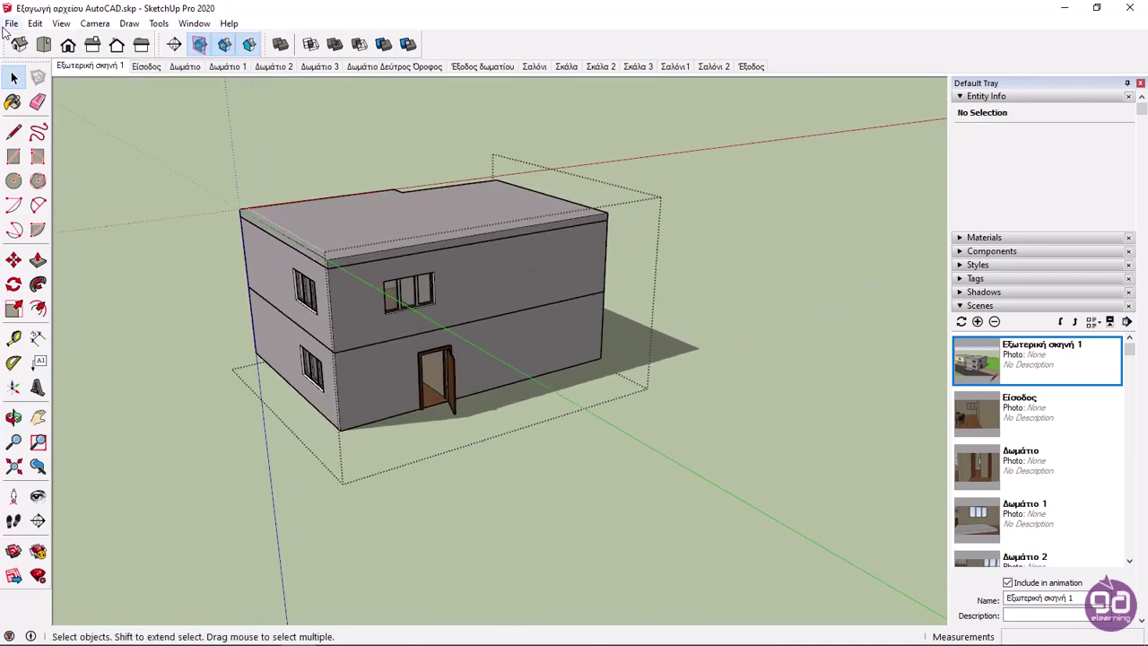
Start a File > Export > 3D Model export and open the file type list
click(12, 23)
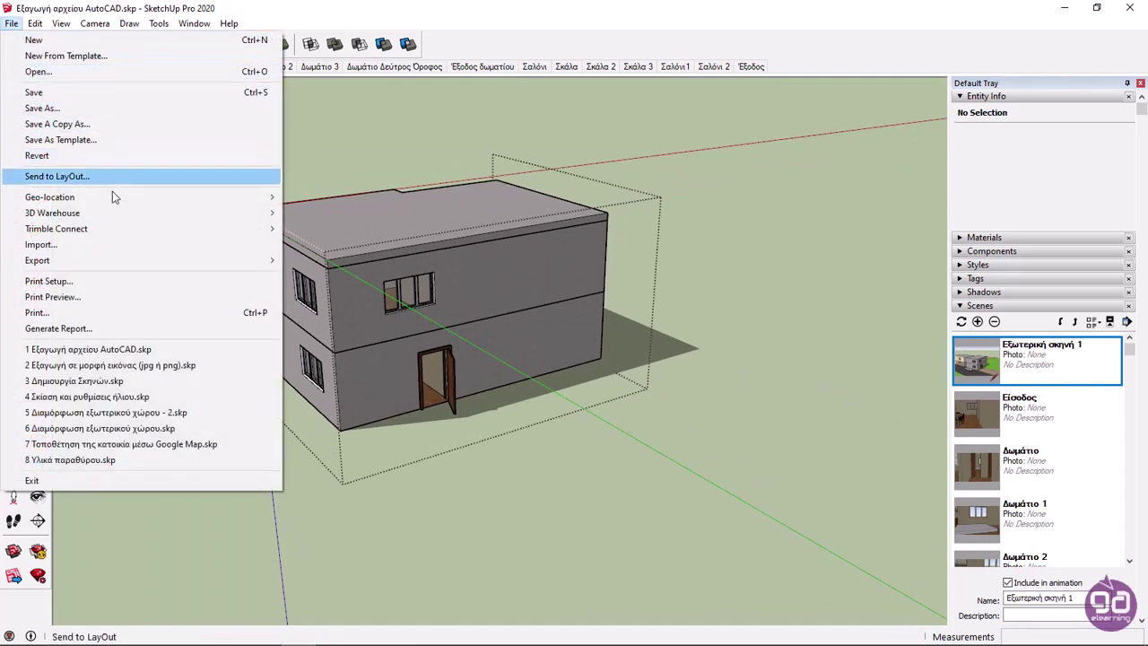
mouse_move(183, 271)
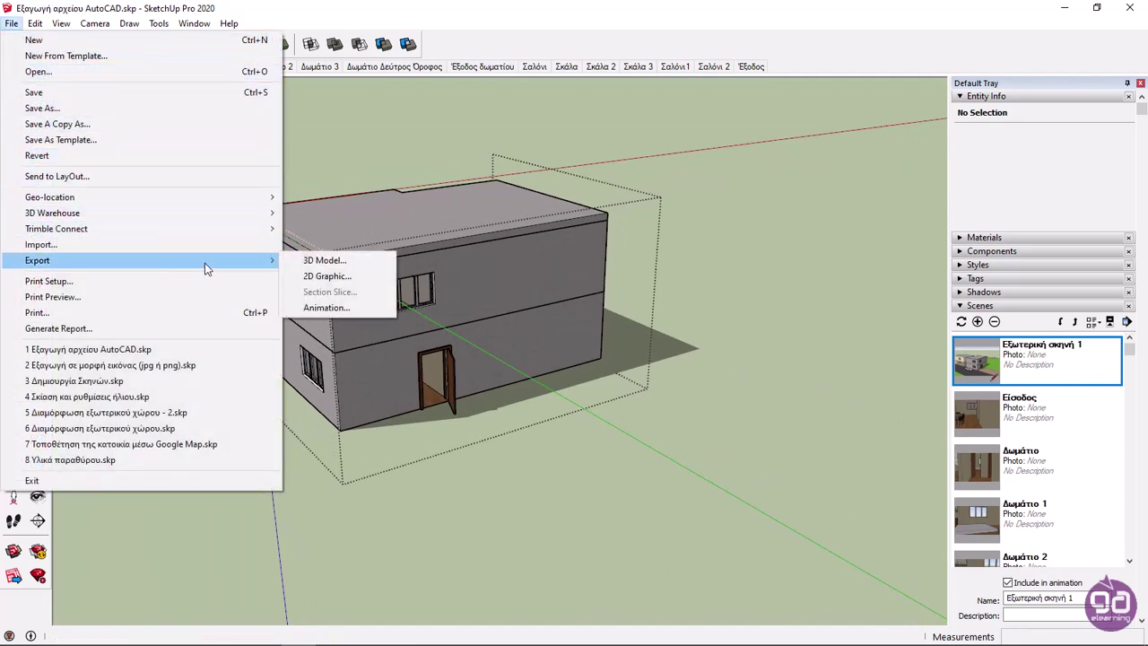
click(320, 260)
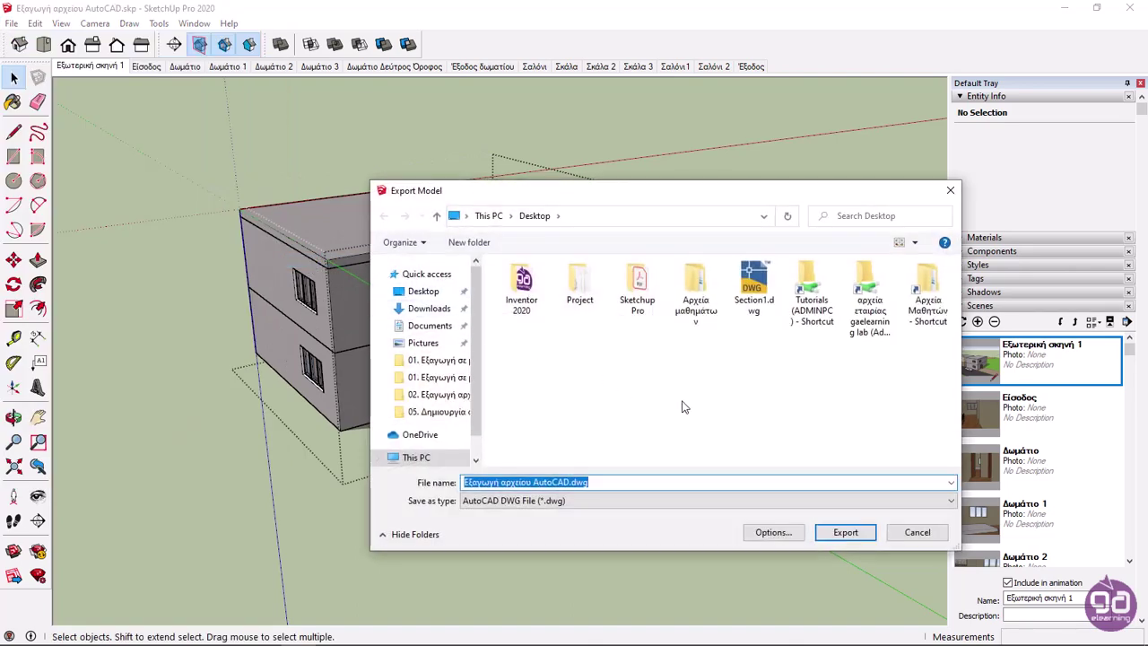
click(674, 499)
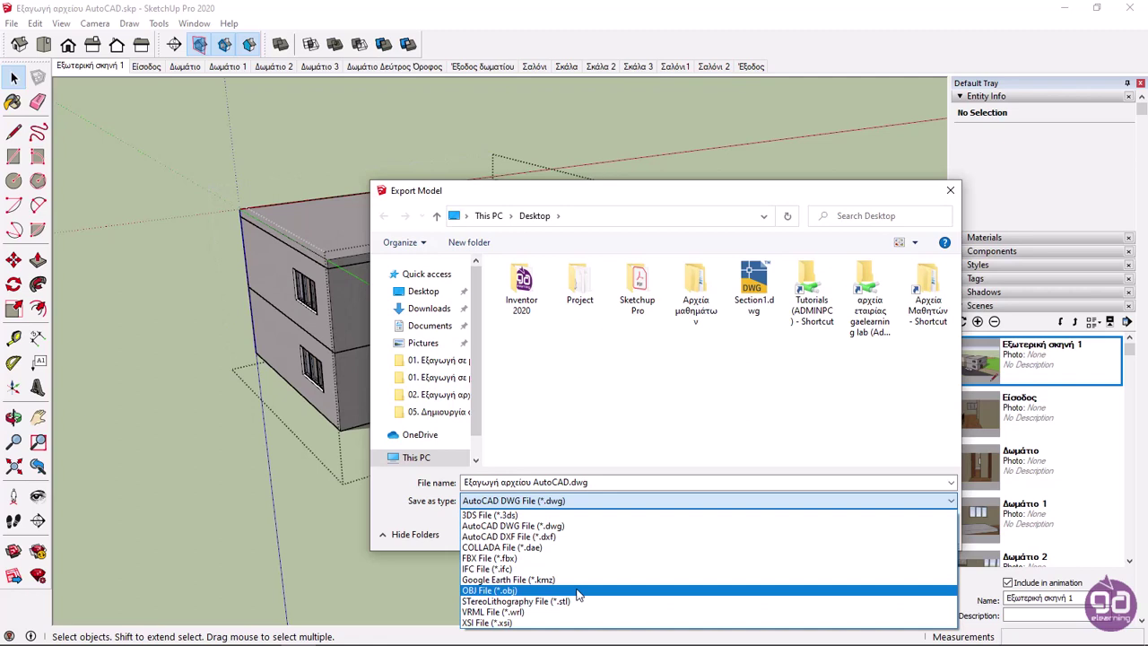
Keep AutoCAD DWG as the type and set its options to AutoCAD 2013 with faces only
click(579, 527)
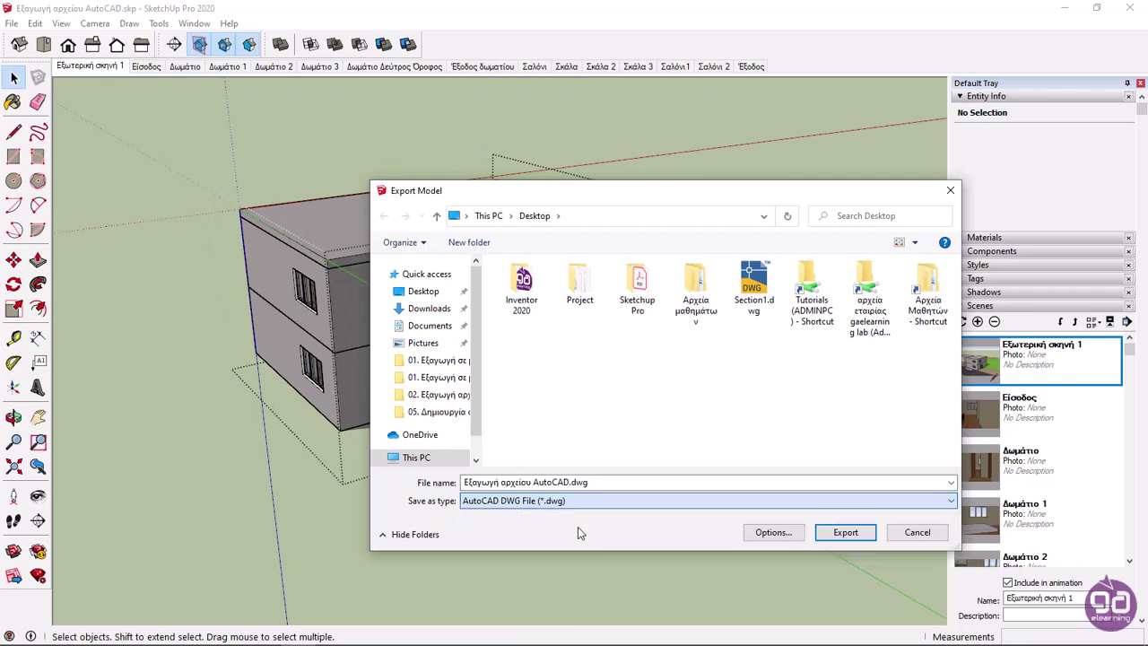
click(769, 536)
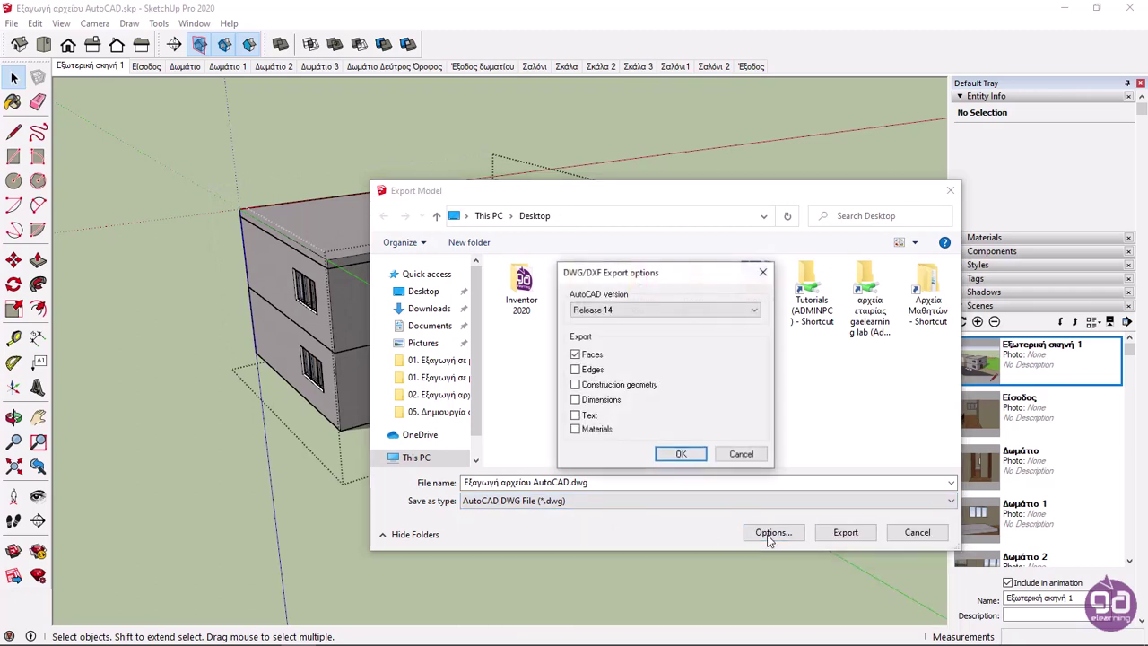
click(688, 310)
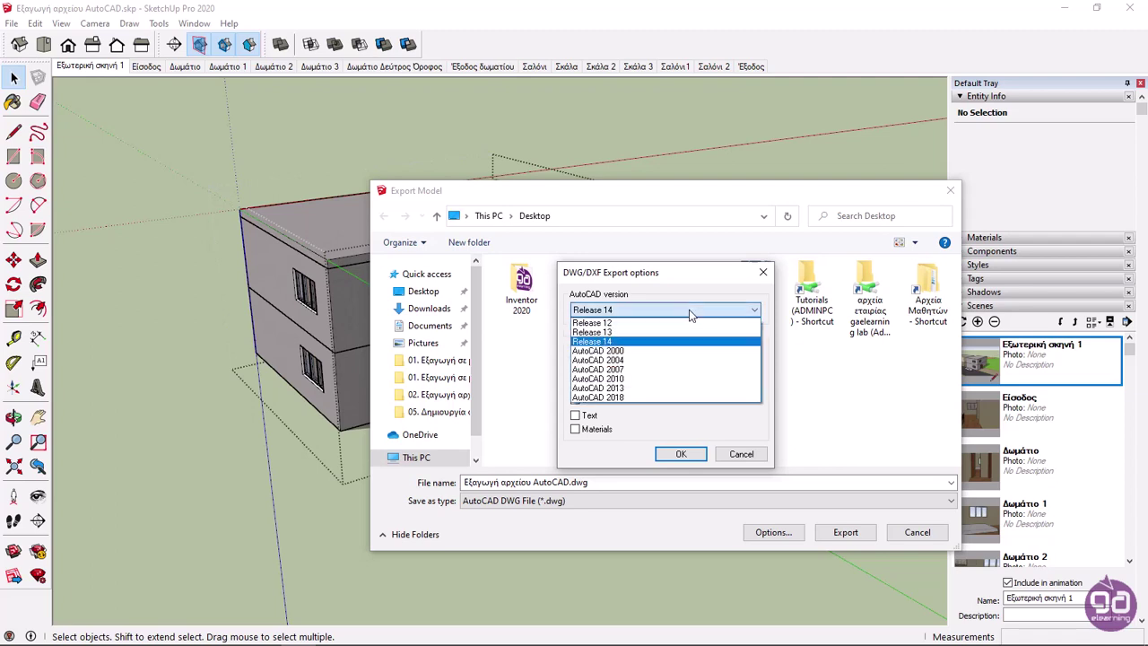
click(680, 389)
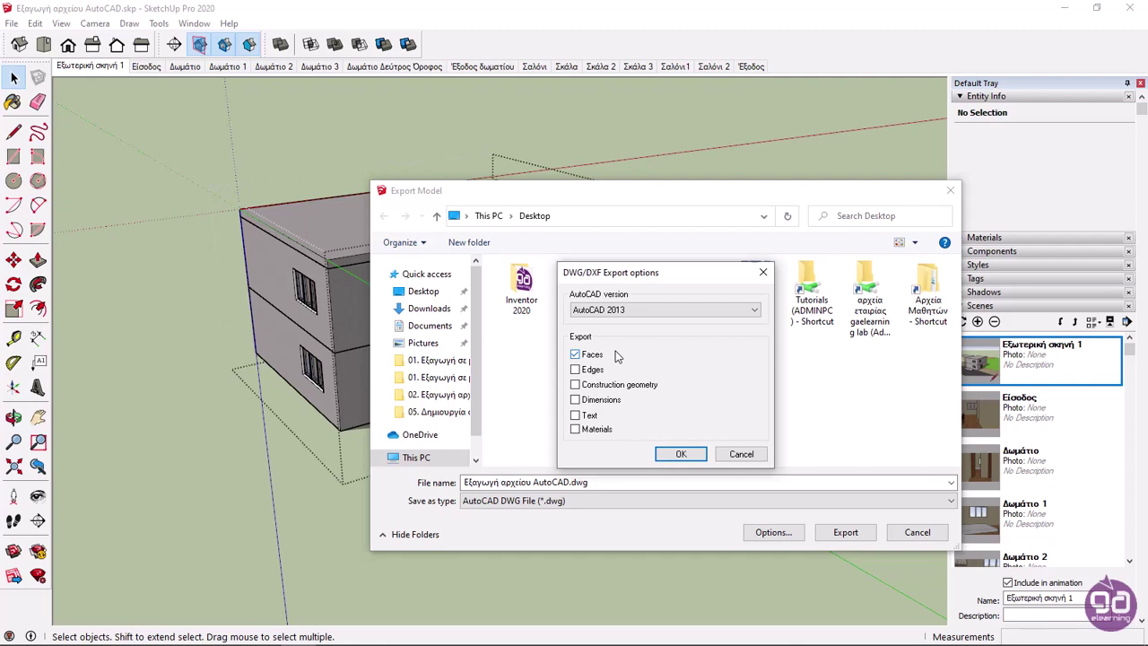
click(675, 454)
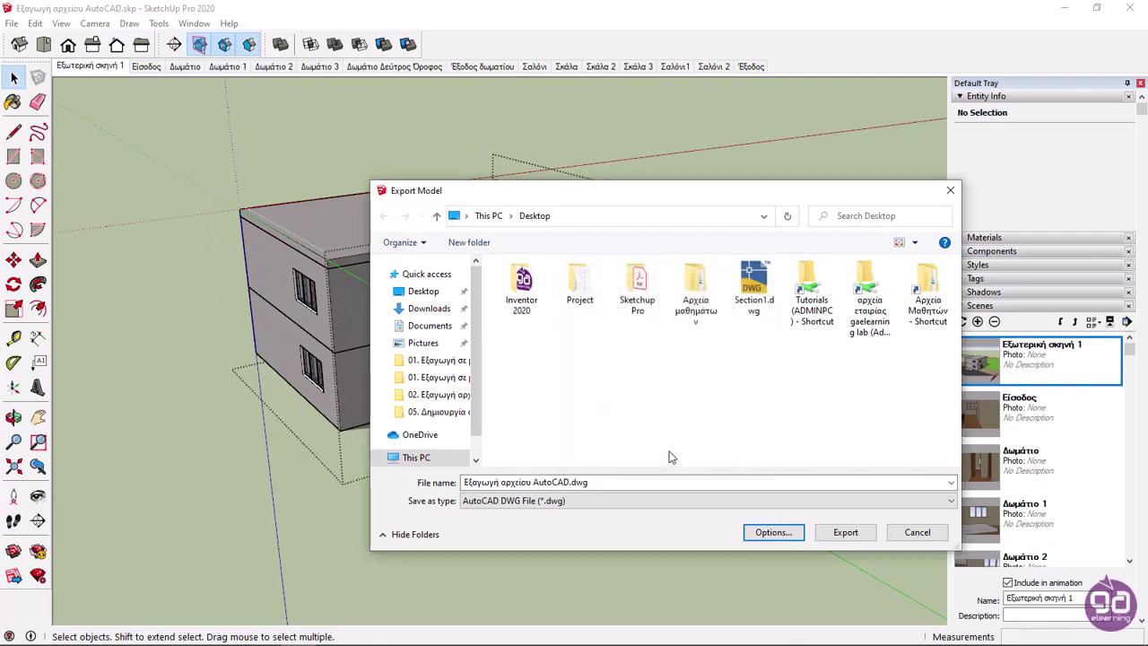
Export the model and acknowledge the non-orthogonal transformation audit warning
click(845, 533)
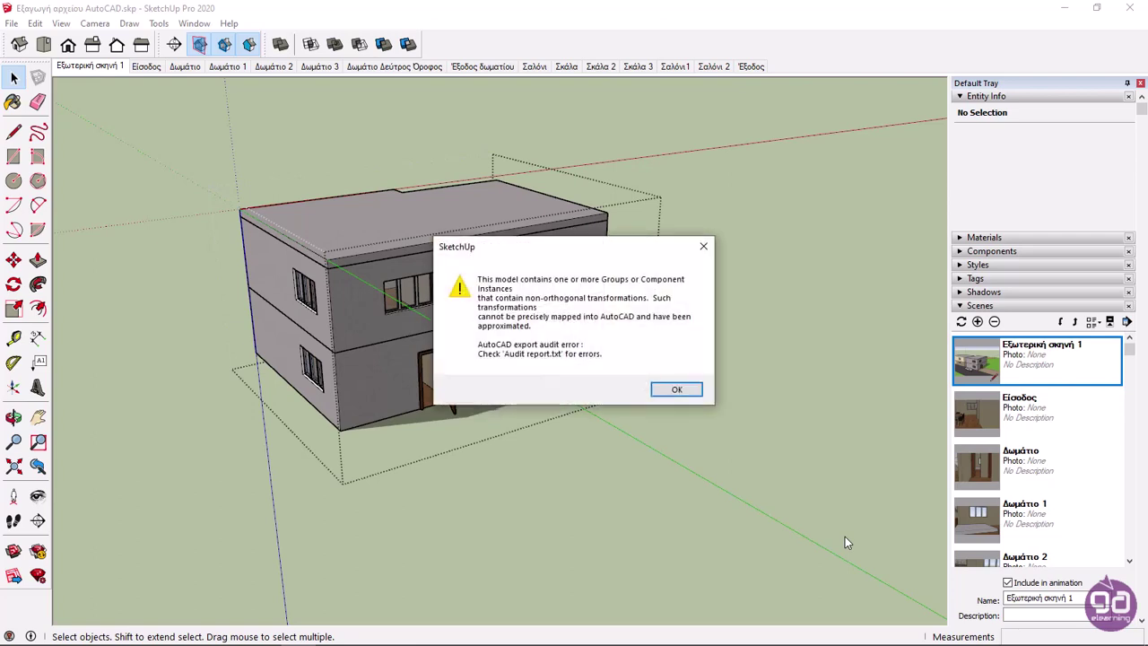
click(689, 392)
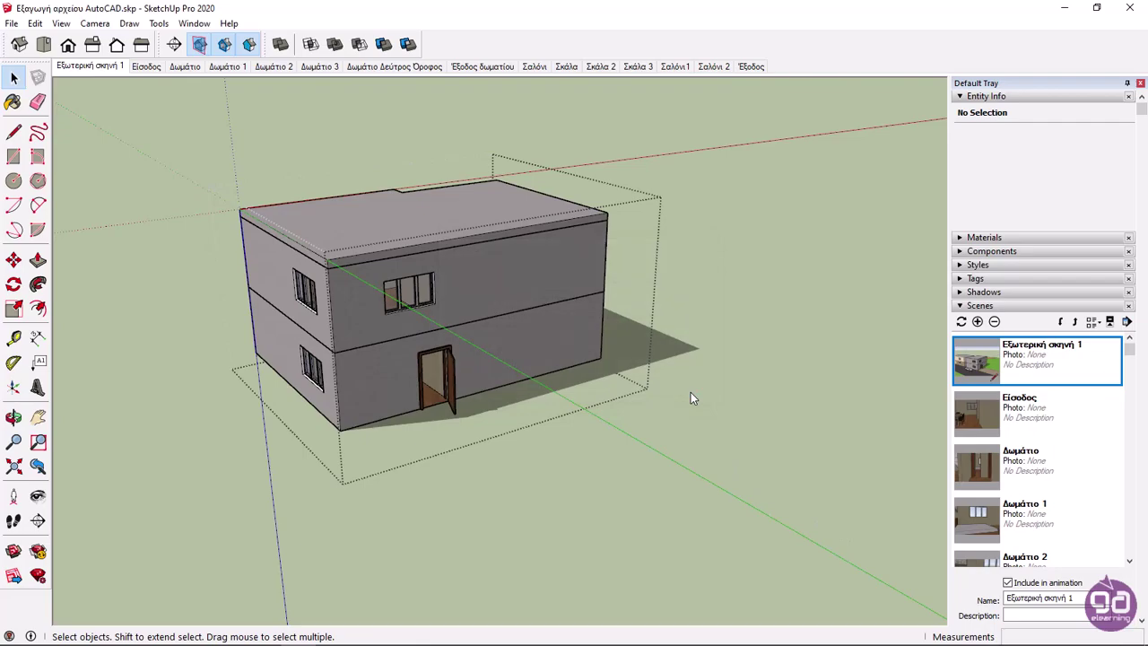
Minimize SketchUp so AutoCAD shows the foreign DWG warning for Εξαγωγή αρχείου AutoCAD.dwg
click(1064, 7)
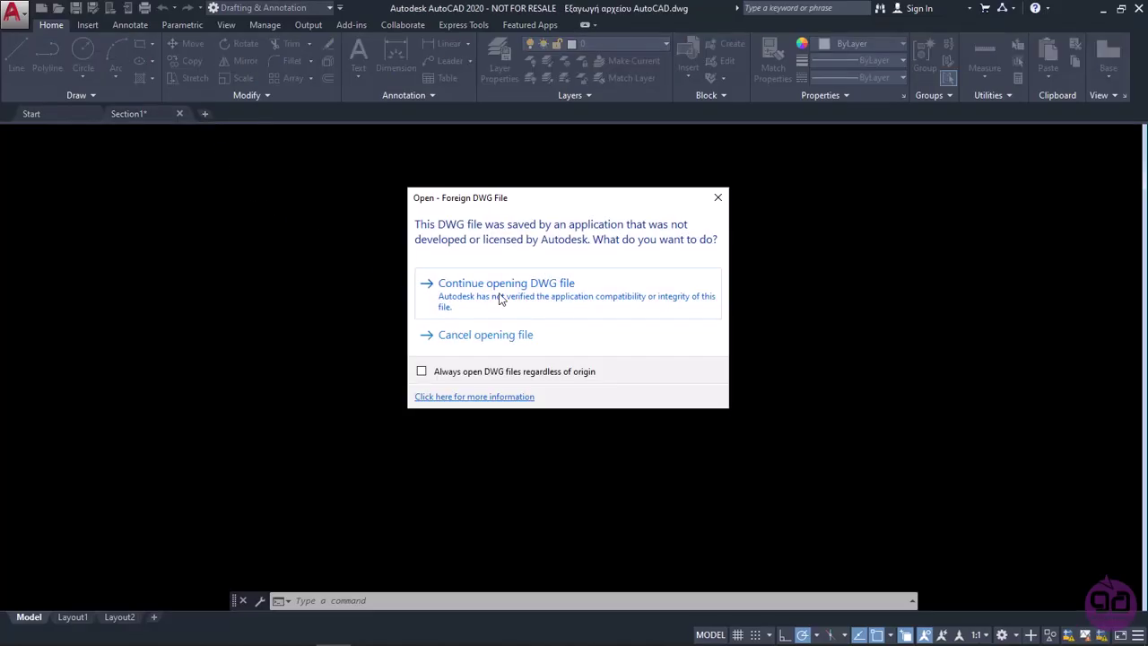